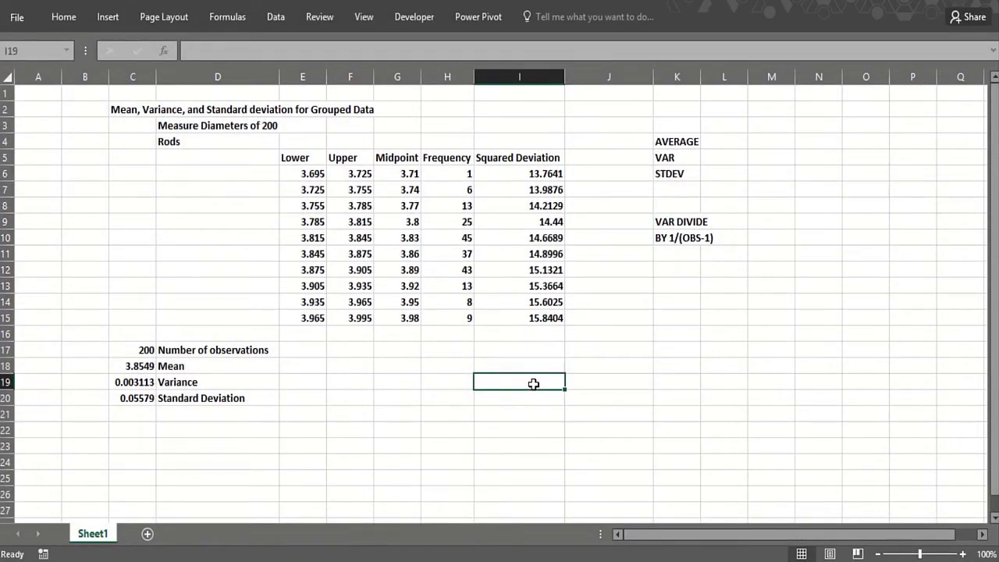
Step: Review the VAR and STDEV notes in K5:K6 and the first class bounds 3.695–3.755
{"action": "left_click", "coordinate": [665, 320]}
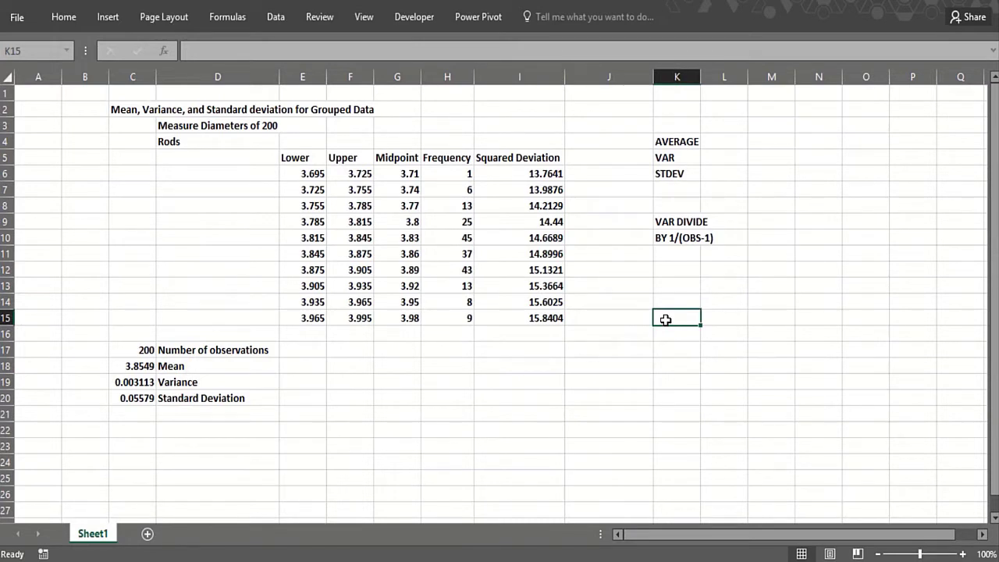
{"action": "left_click", "coordinate": [662, 159]}
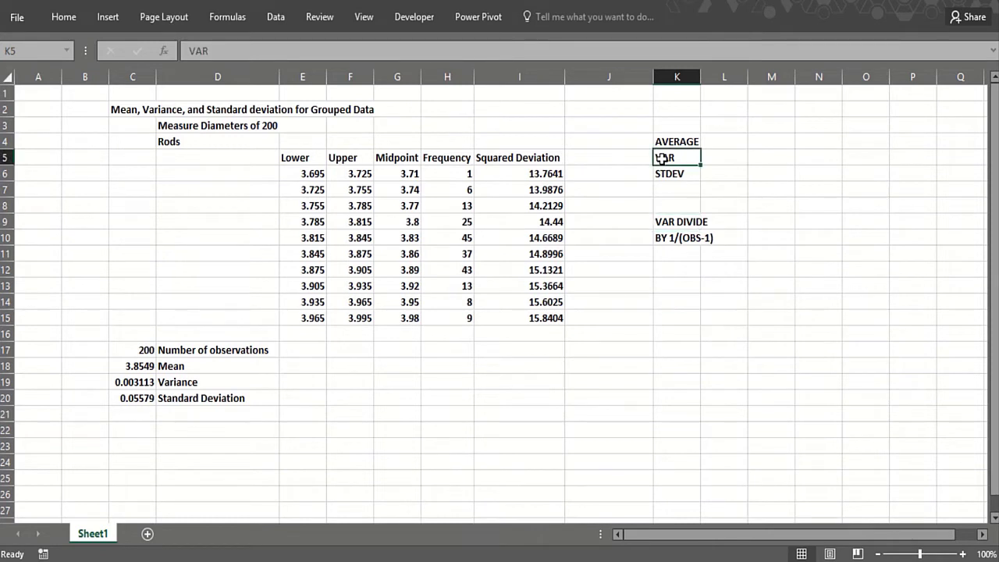
{"action": "left_click", "coordinate": [663, 175]}
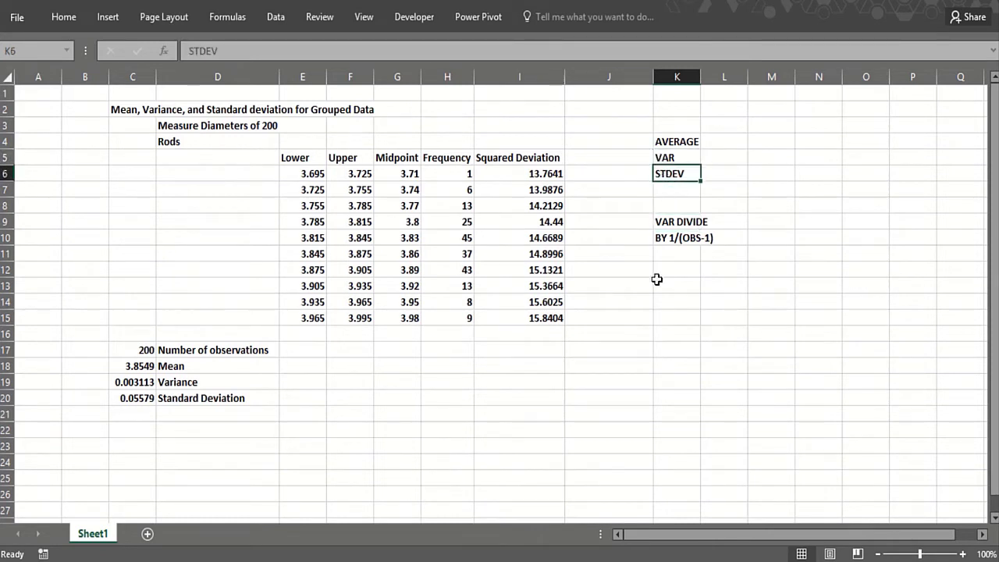
{"action": "left_click", "coordinate": [316, 173]}
{"action": "left_click", "coordinate": [345, 174]}
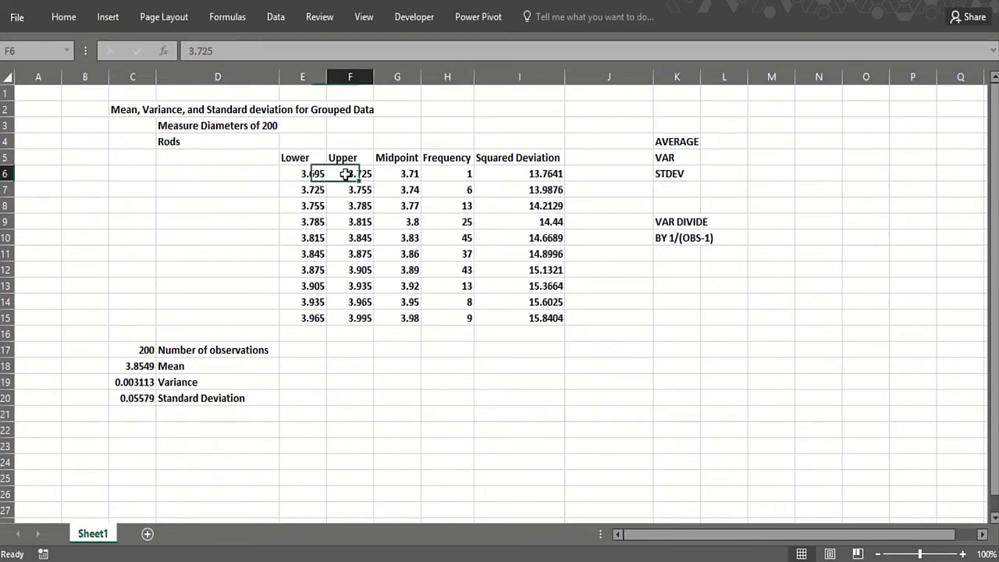
{"action": "left_click", "coordinate": [306, 191]}
{"action": "left_click", "coordinate": [336, 190]}
{"action": "left_click", "coordinate": [321, 175]}
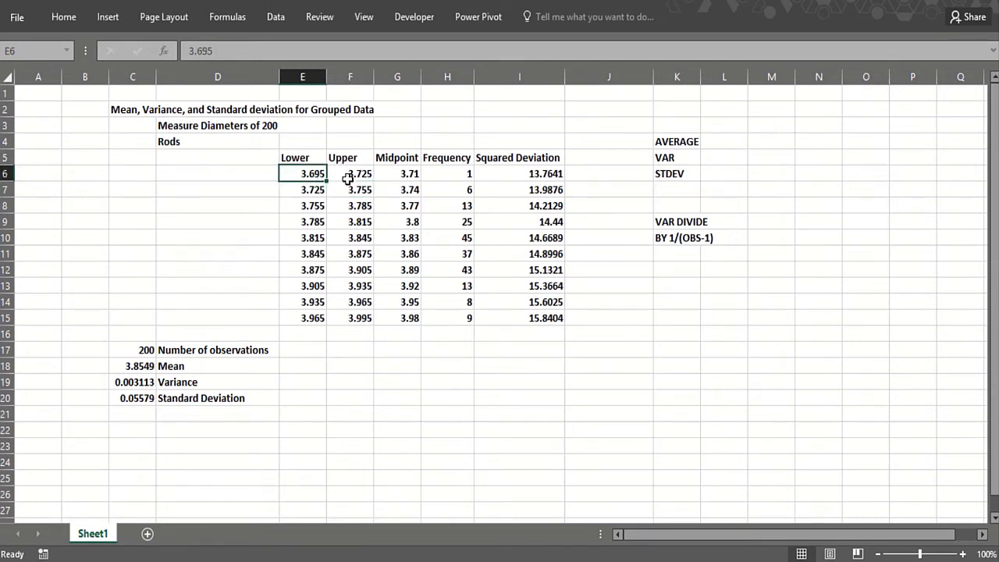
Step: Check the G6 midpoint and H6:H7 frequencies, then clear the Squared Deviation values in I6:I15
{"action": "left_click", "coordinate": [394, 174]}
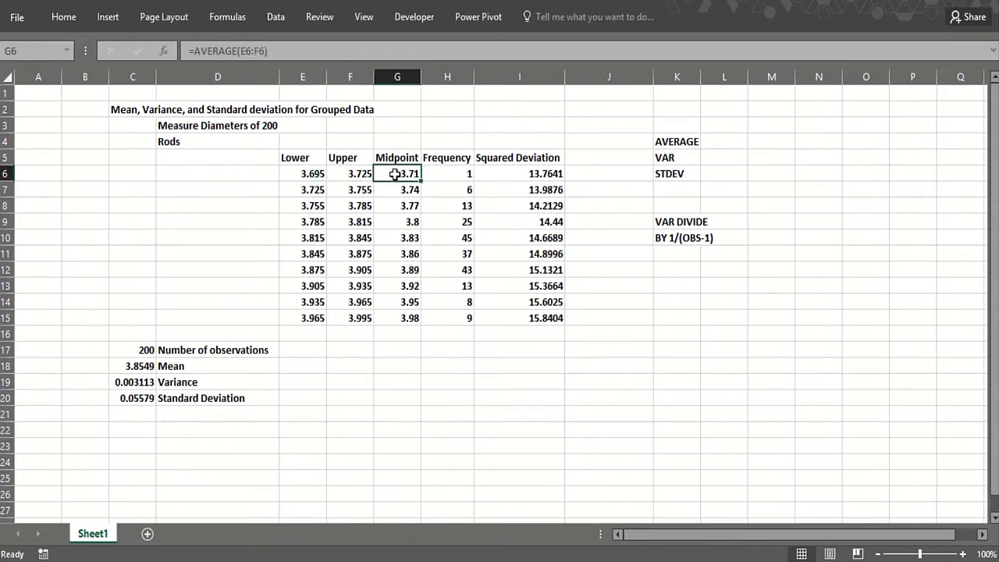
{"action": "left_click", "coordinate": [431, 195]}
{"action": "left_click", "coordinate": [436, 171]}
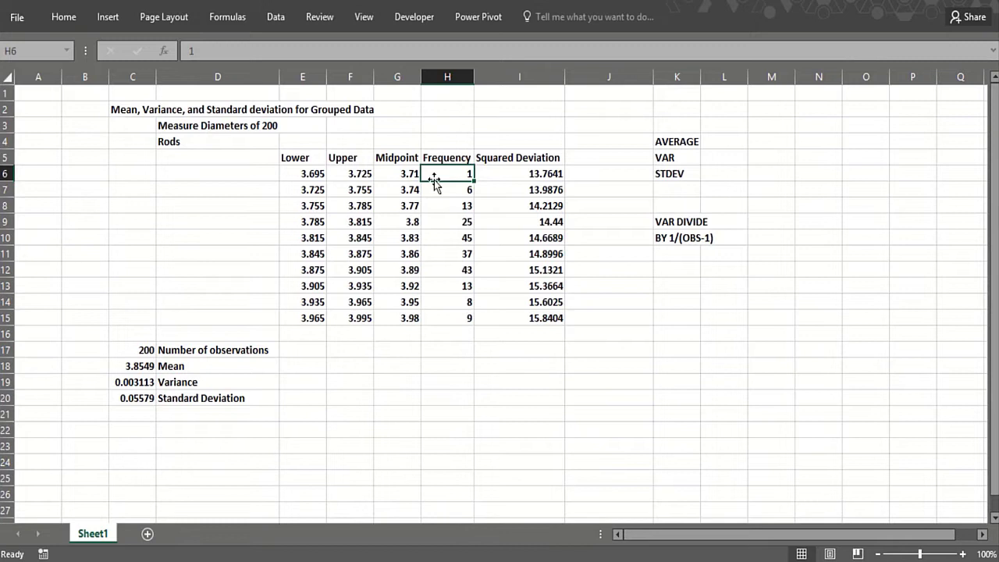
{"action": "left_click", "coordinate": [431, 191]}
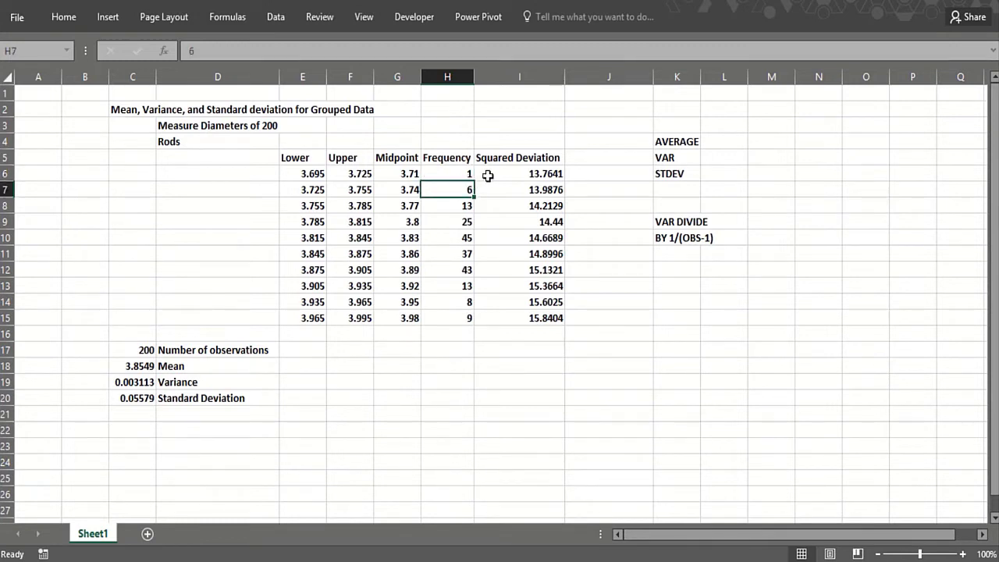
{"action": "left_click_drag", "start_coordinate": [488, 176], "coordinate": [522, 317]}
{"action": "key", "text": "Delete"}
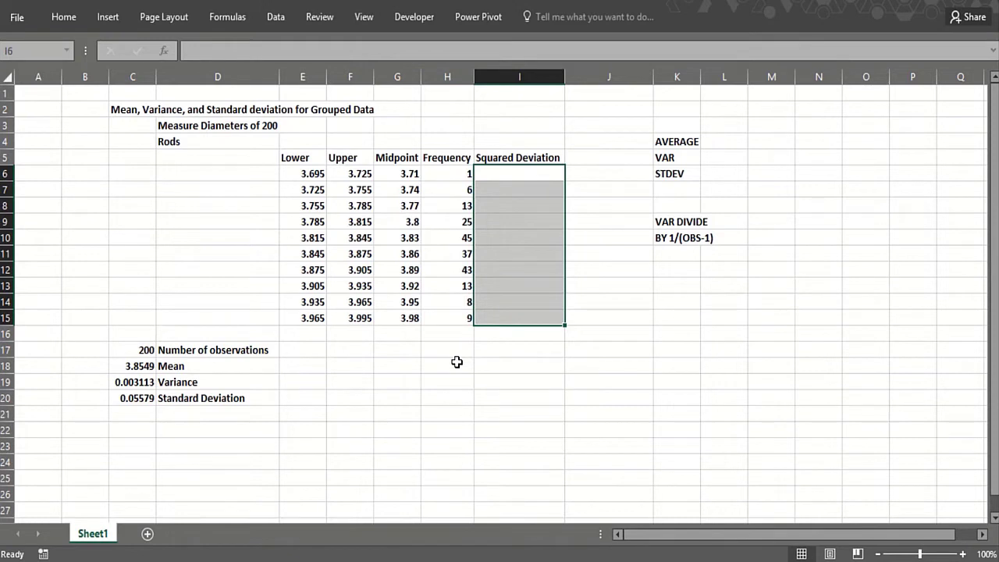
Step: Review the midpoint formulas in G6:G7 and frequencies down to H15, then select E17
{"action": "left_click", "coordinate": [435, 335]}
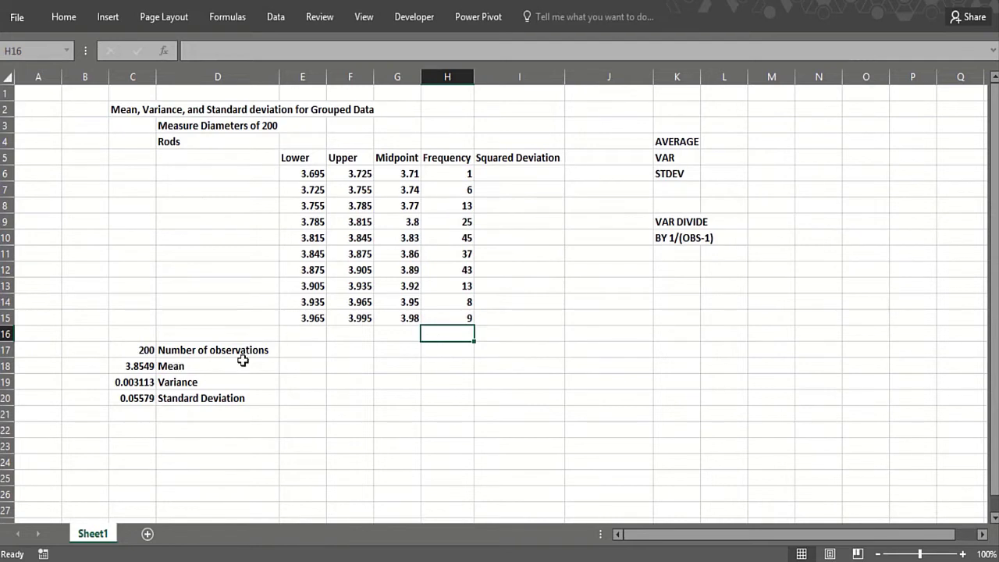
{"action": "left_click", "coordinate": [451, 173]}
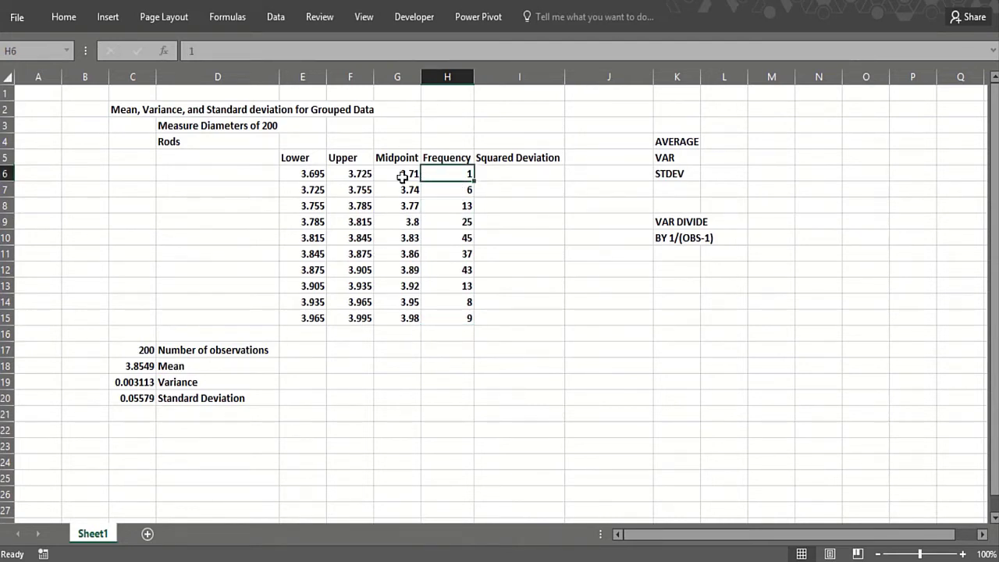
{"action": "left_click", "coordinate": [398, 175]}
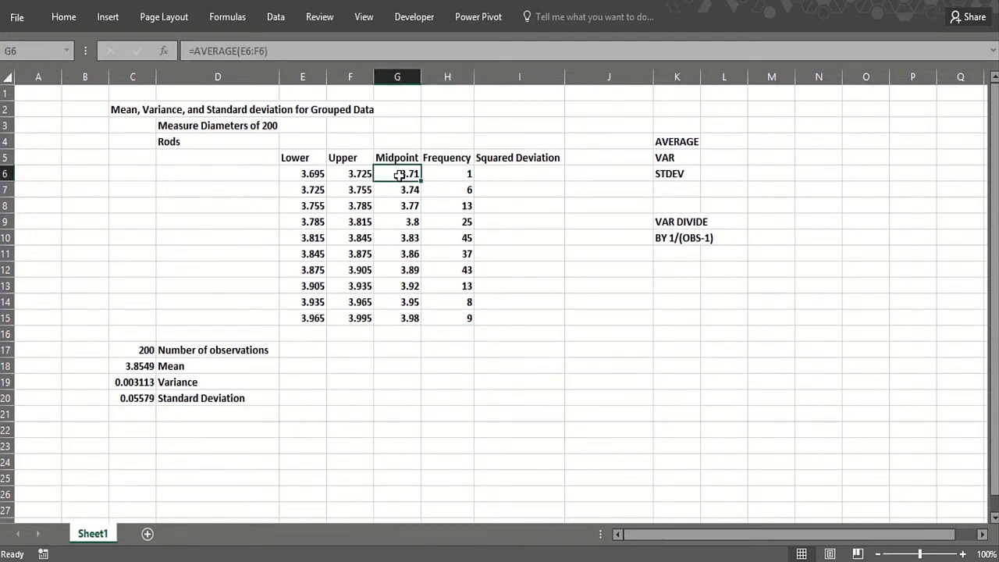
{"action": "left_click", "coordinate": [442, 176]}
{"action": "left_click", "coordinate": [406, 174]}
{"action": "left_click", "coordinate": [435, 190]}
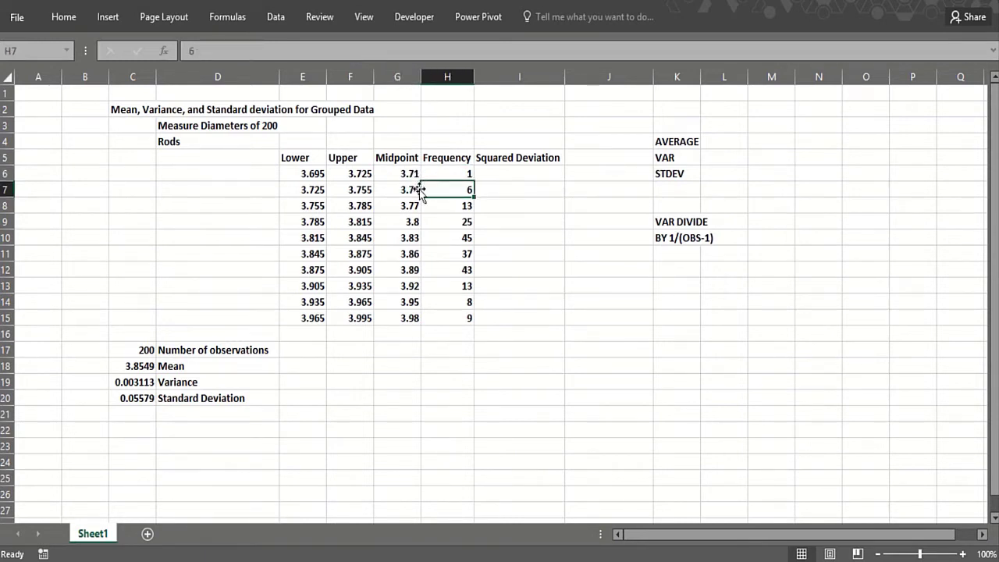
{"action": "left_click", "coordinate": [411, 190]}
{"action": "left_click", "coordinate": [432, 320]}
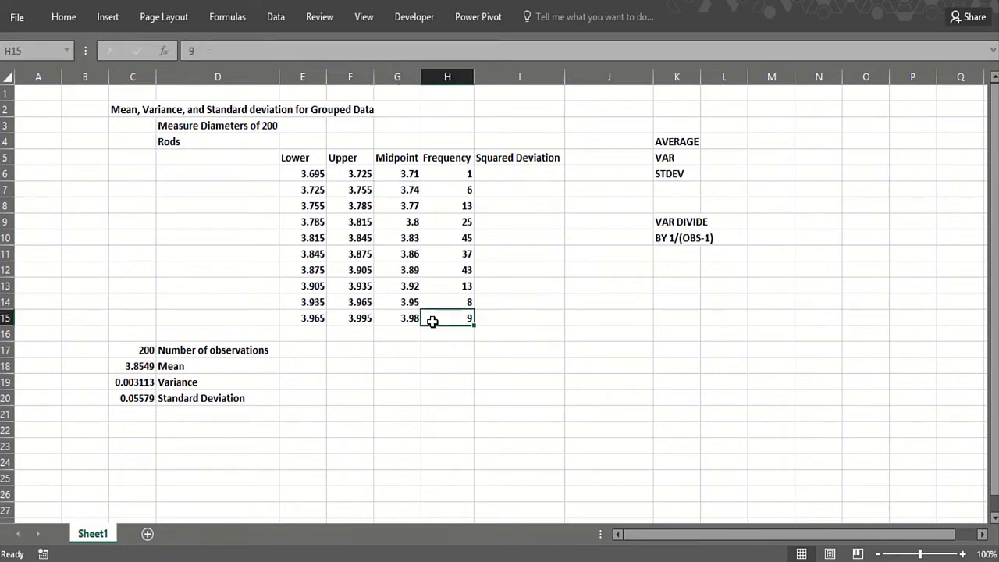
{"action": "left_click", "coordinate": [314, 348]}
Step: Total the frequencies in E17 with =SUM(H6:H15), giving 200
{"action": "type", "text": "="}
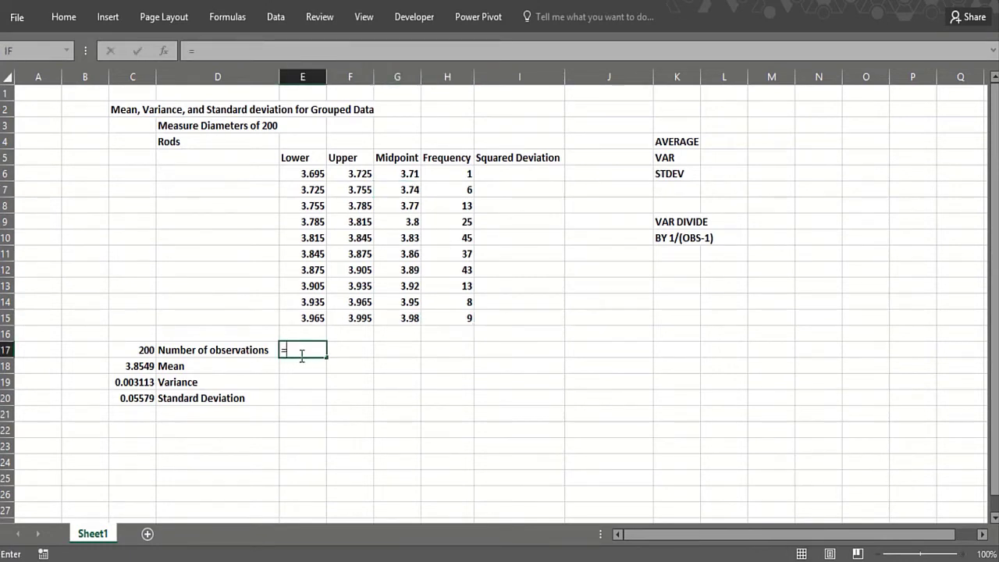
{"action": "type", "text": "SUM("}
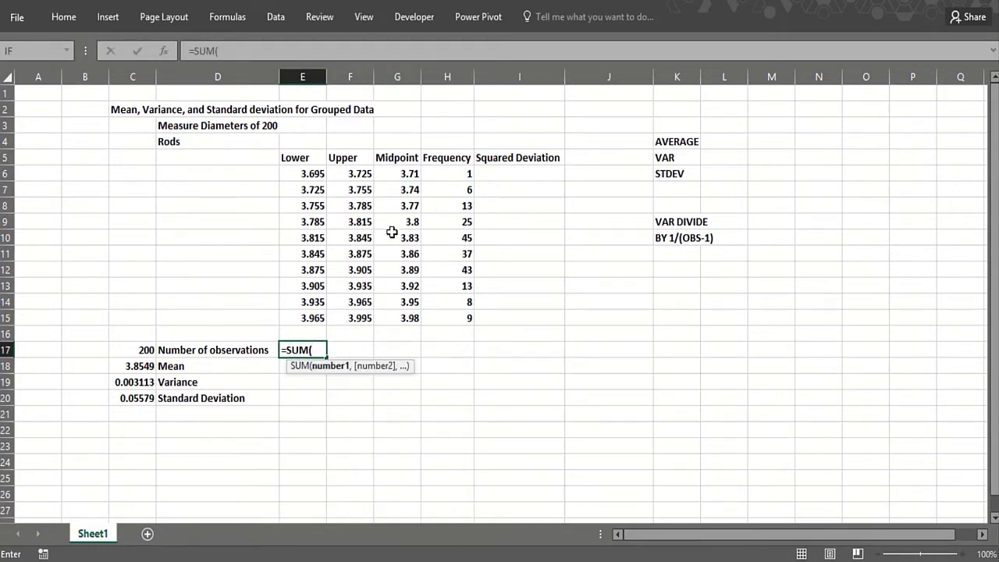
{"action": "left_click_drag", "start_coordinate": [451, 167], "coordinate": [473, 312]}
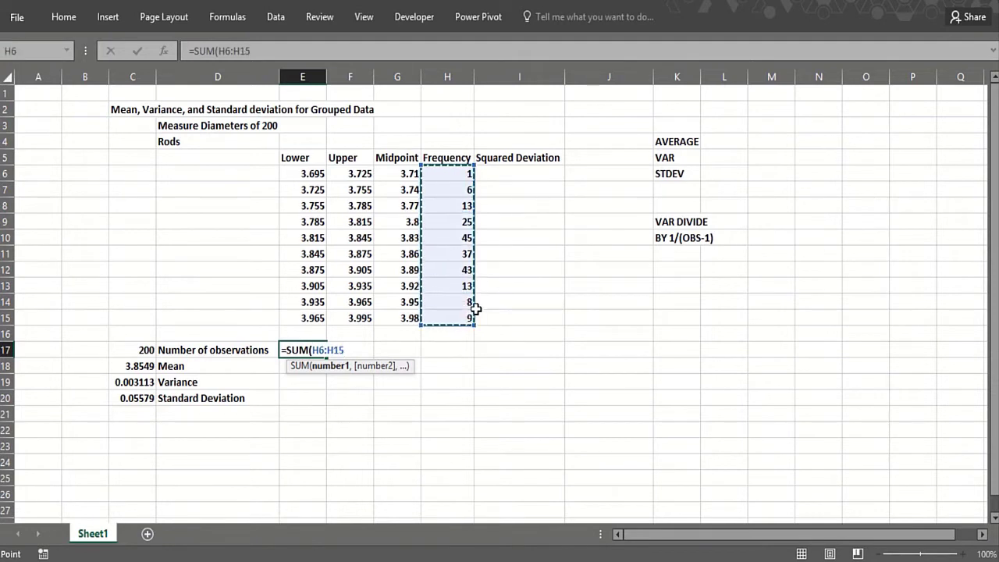
{"action": "type", "text": ")"}
{"action": "key", "text": "Return"}
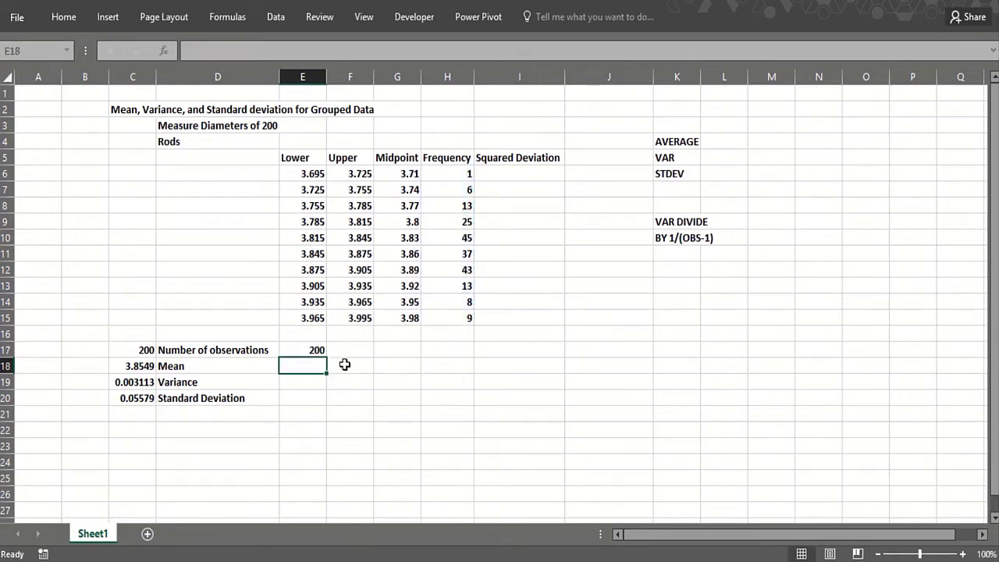
Step: Display E17's formula as text in F17 using =FORMULATEXT(E17)
{"action": "left_click", "coordinate": [350, 348]}
{"action": "type", "text": "=FORM"}
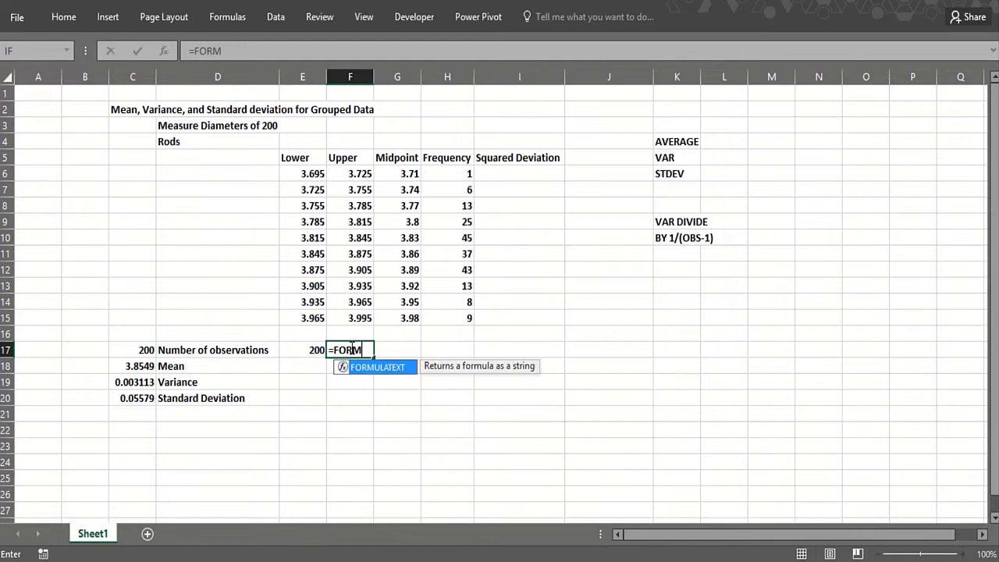
{"action": "type", "text": "U"}
{"action": "double_click", "coordinate": [359, 366]}
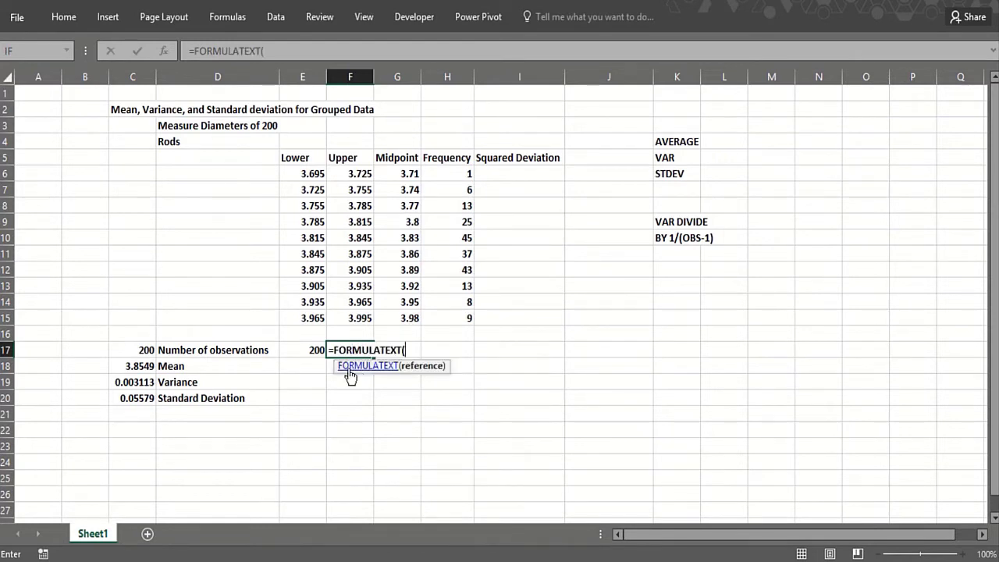
{"action": "left_click", "coordinate": [310, 351]}
{"action": "type", "text": ")"}
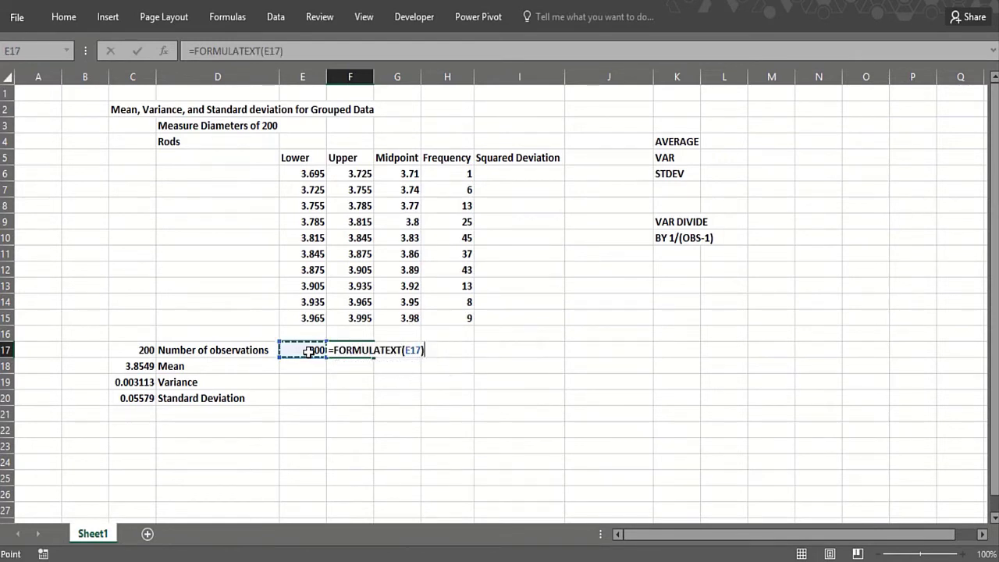
{"action": "key", "text": "Return"}
{"action": "left_click", "coordinate": [301, 363]}
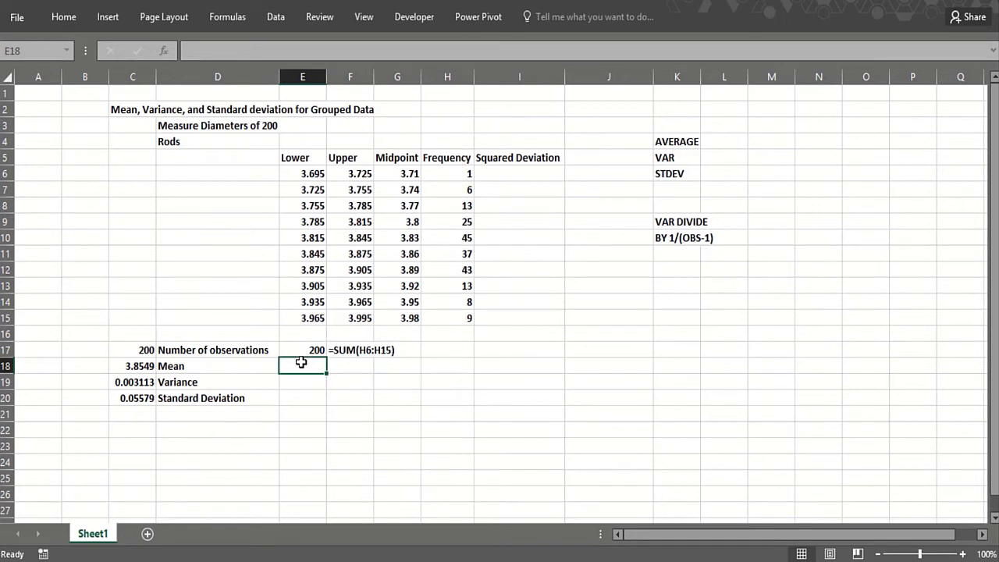
Step: Compute the mean 3.8549 in E18 with =SUMPRODUCT(G6:G15,H6:H15)/E17 and copy F17's formula text down to F20
{"action": "type", "text": "=SUMPRO"}
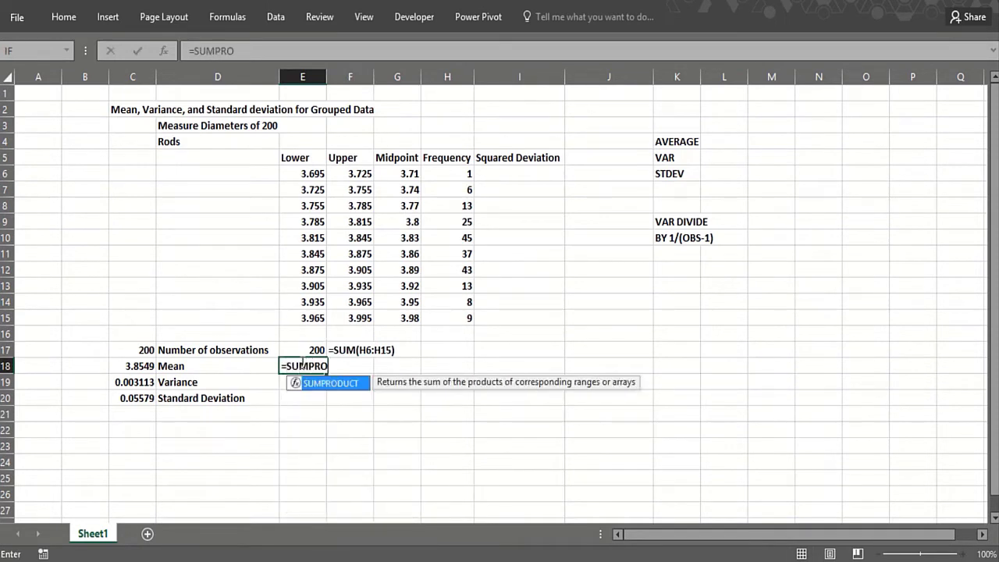
{"action": "type", "text": "DUCT("}
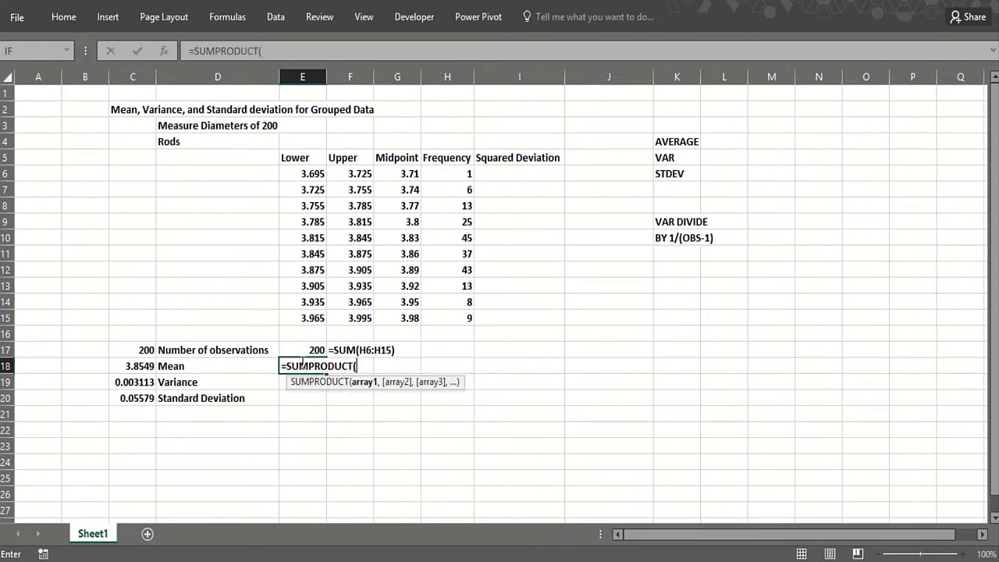
{"action": "left_click_drag", "start_coordinate": [402, 176], "coordinate": [412, 322]}
{"action": "type", "text": ","}
{"action": "left_click_drag", "start_coordinate": [451, 181], "coordinate": [458, 315]}
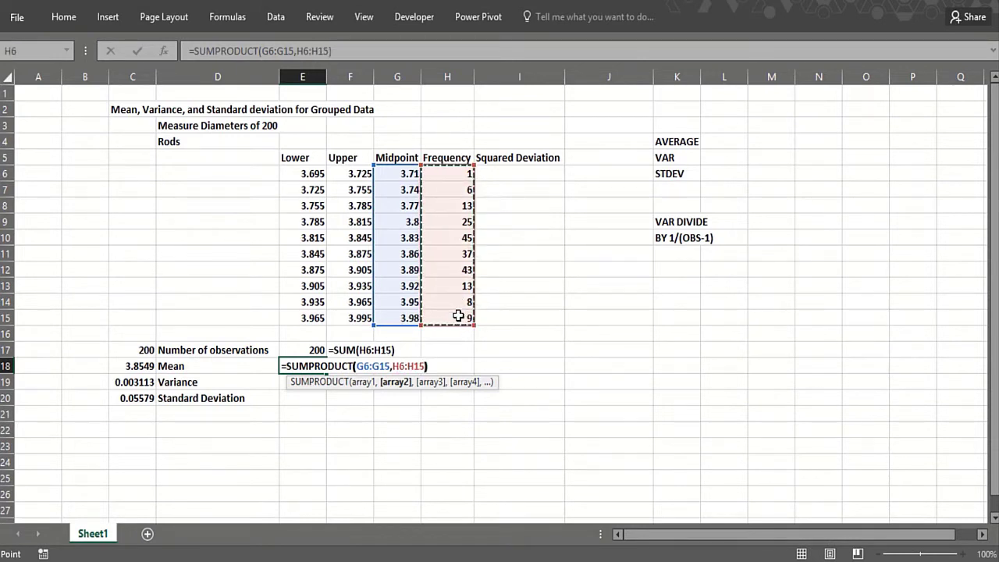
{"action": "type", "text": ")/"}
{"action": "left_click", "coordinate": [305, 351]}
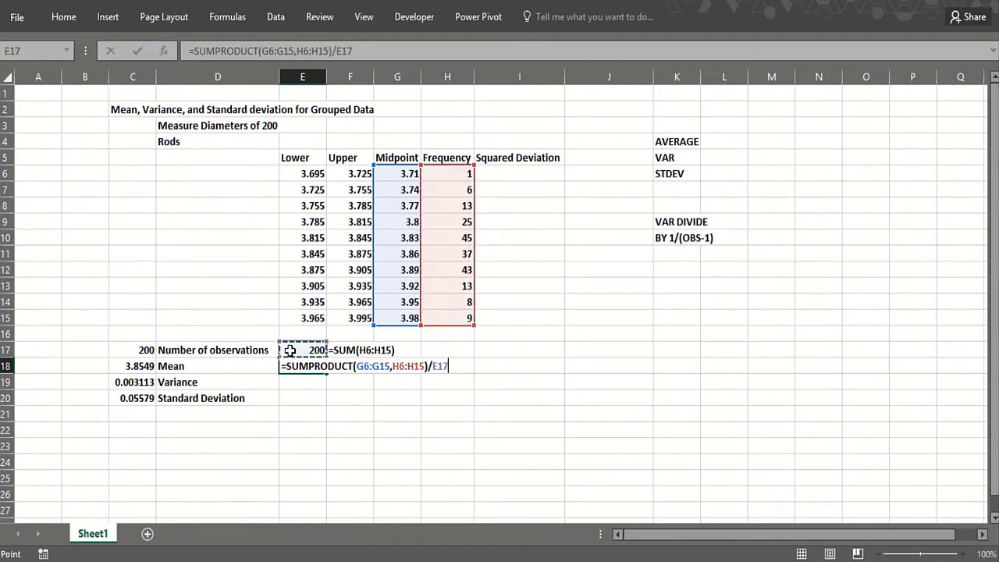
{"action": "key", "text": "Return"}
{"action": "left_click", "coordinate": [367, 348]}
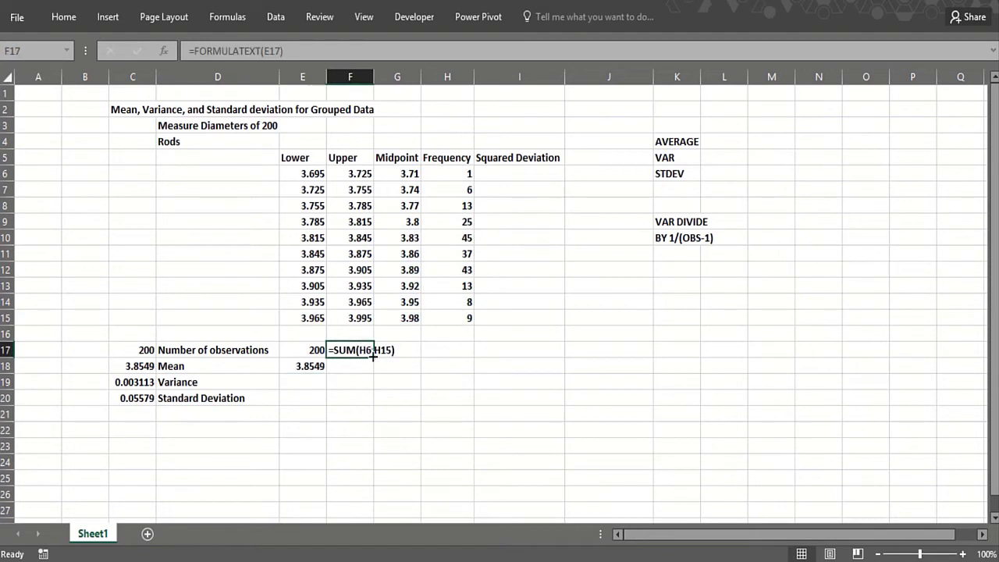
{"action": "left_click_drag", "start_coordinate": [374, 358], "coordinate": [375, 404]}
Step: Give the VAR DIVIDE BY 1/(OBS-1) note block in J9:L11 a grey fill
{"action": "left_click", "coordinate": [318, 381]}
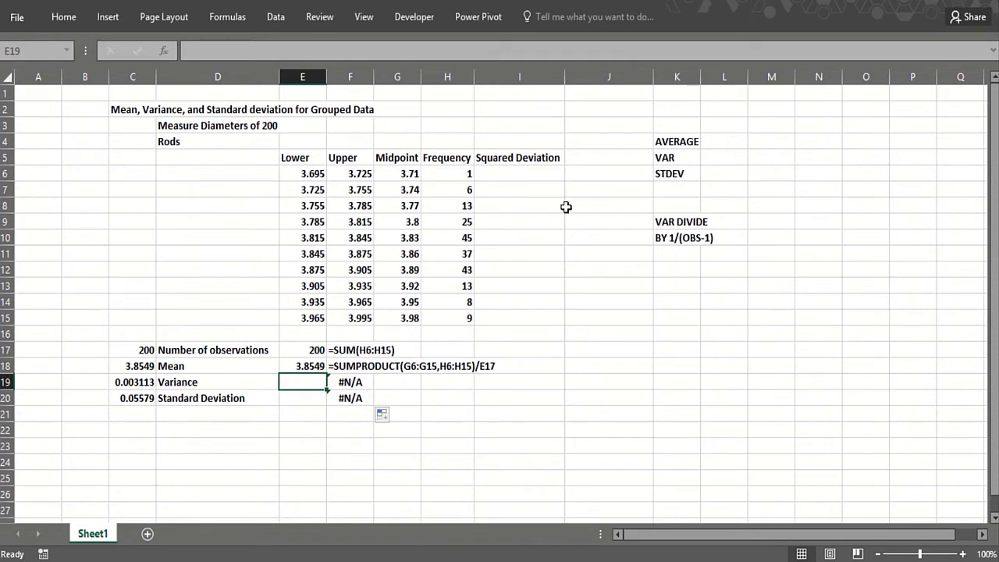
{"action": "left_click_drag", "start_coordinate": [644, 224], "coordinate": [730, 260]}
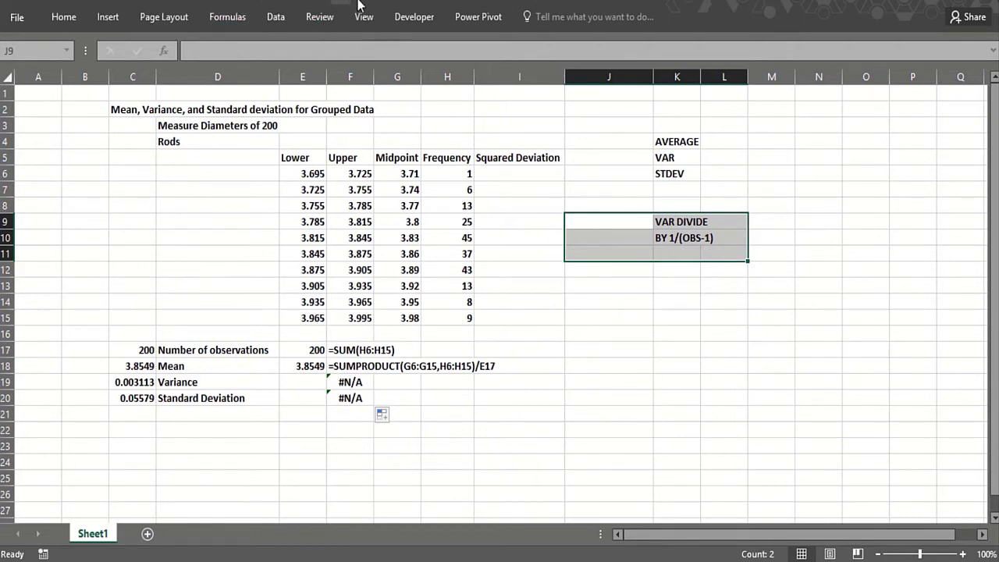
{"action": "left_click", "coordinate": [632, 334]}
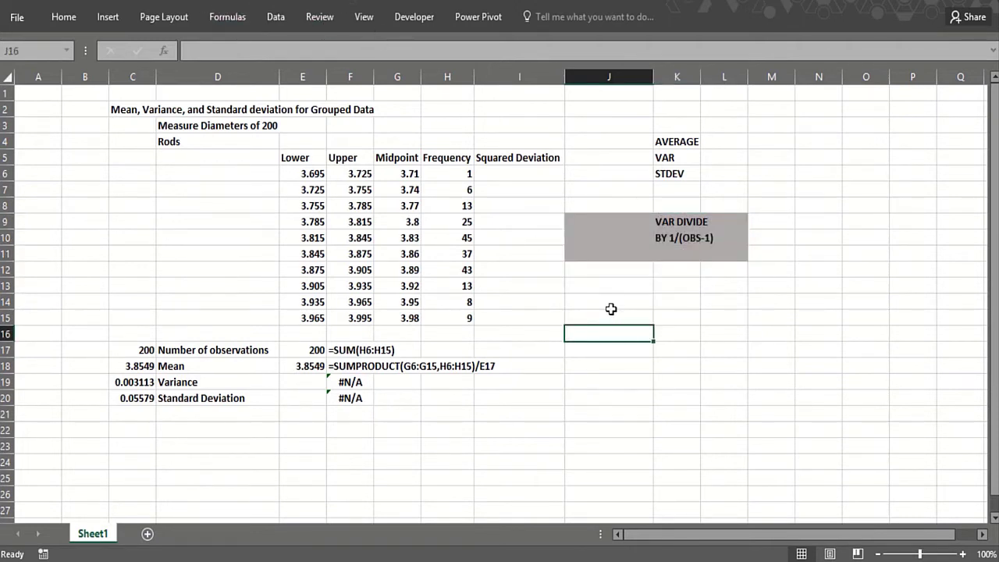
{"action": "left_click", "coordinate": [506, 174]}
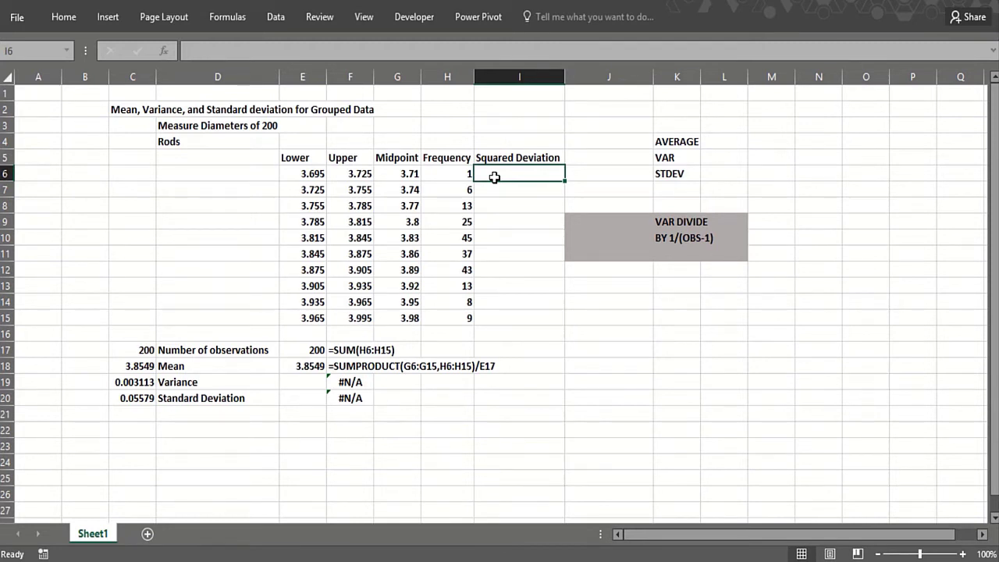
Step: Enter =(G6-$E$18)^2 in I6 and fill it down through I15
{"action": "type", "text": "="}
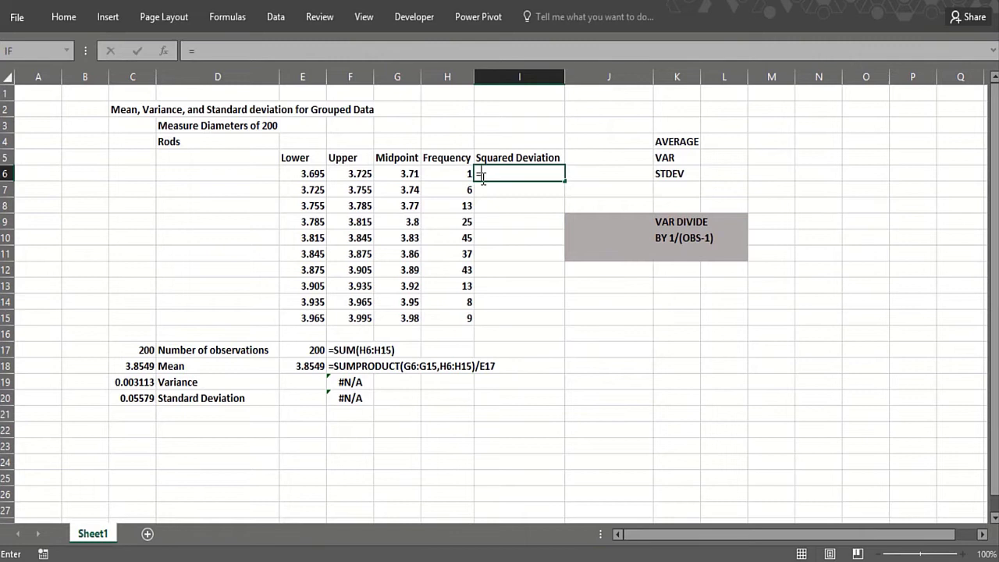
{"action": "type", "text": "("}
{"action": "left_click", "coordinate": [391, 173]}
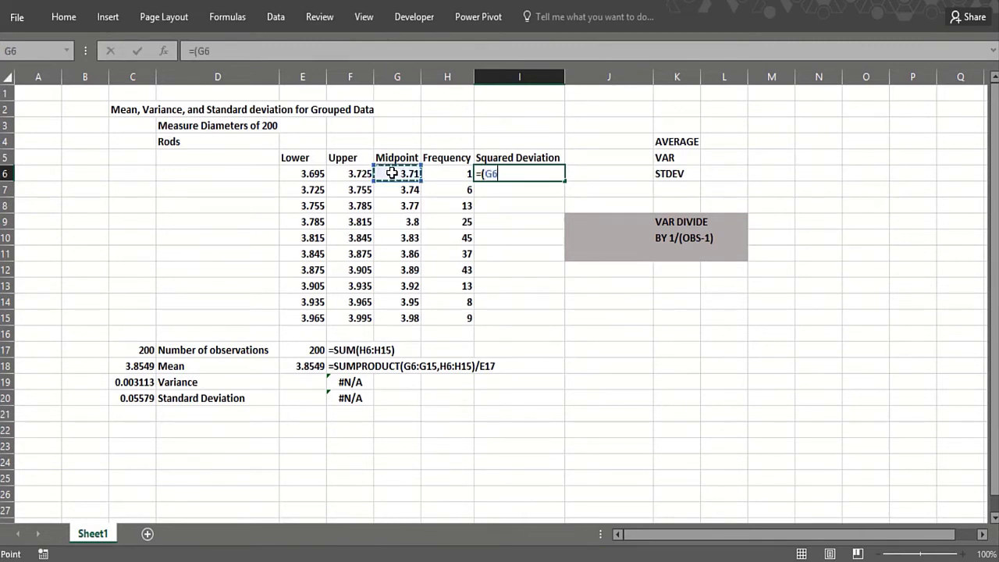
{"action": "type", "text": "-"}
{"action": "left_click", "coordinate": [288, 367]}
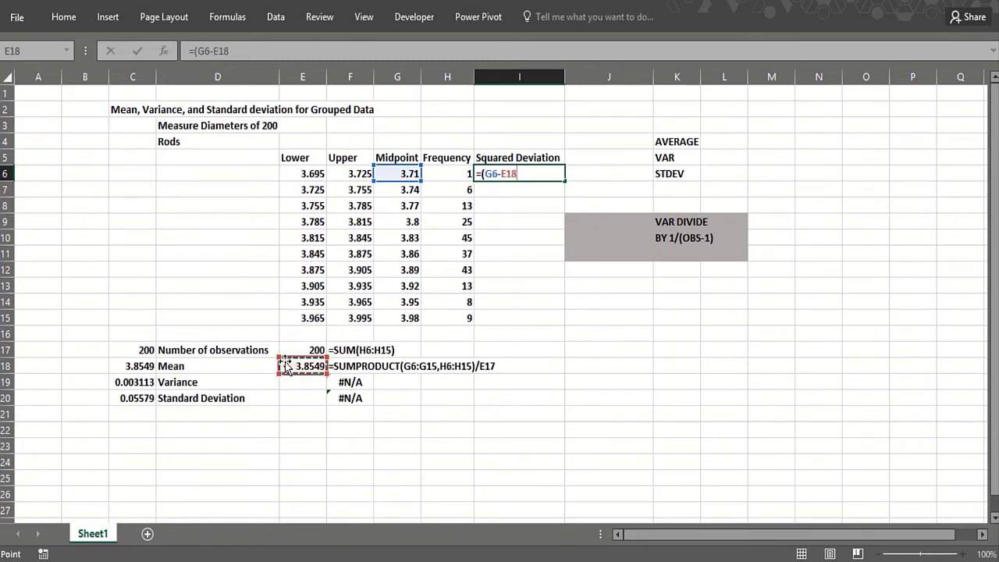
{"action": "key", "text": "F4"}
{"action": "type", "text": ")^2"}
{"action": "key", "text": "Return"}
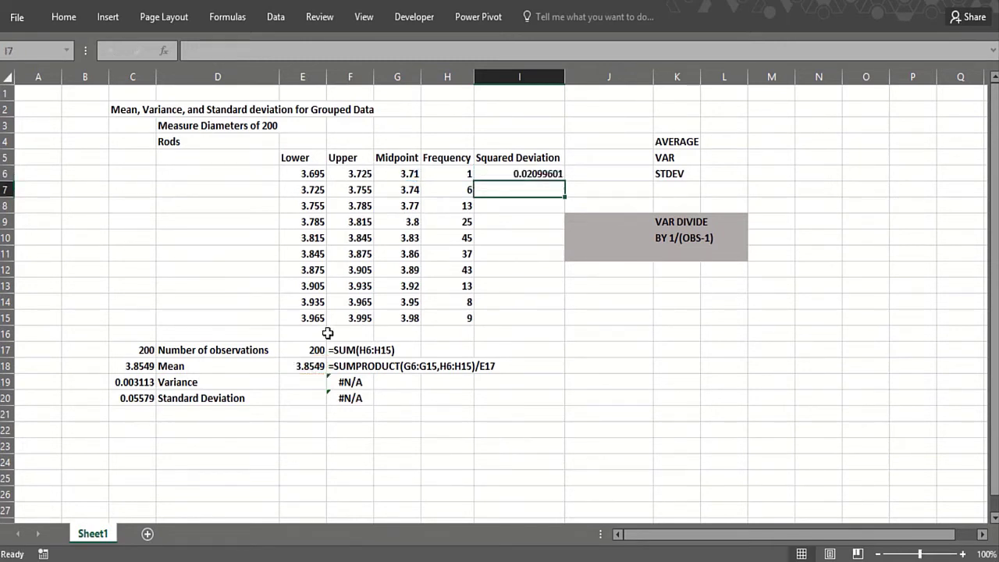
{"action": "left_click", "coordinate": [551, 174]}
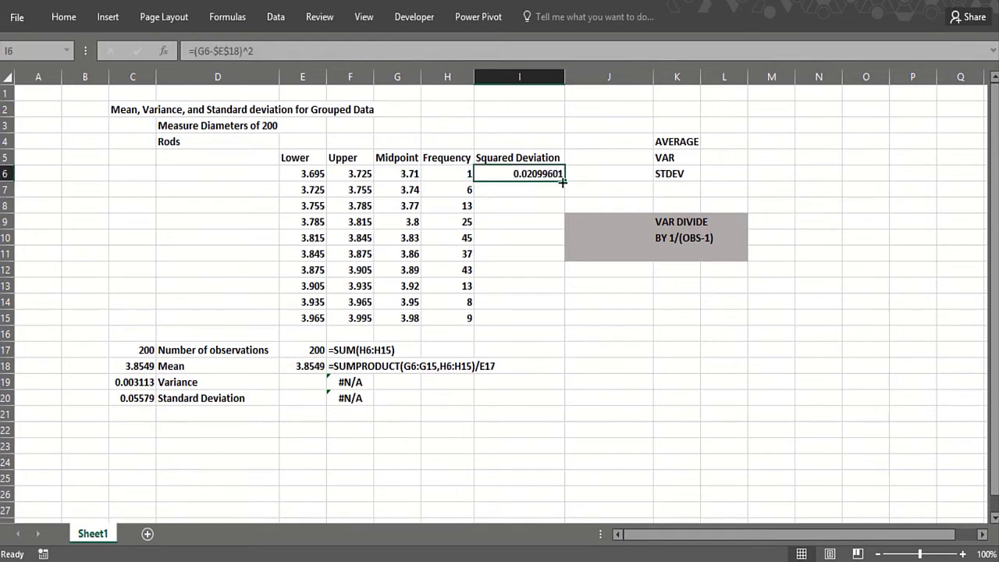
{"action": "left_click_drag", "start_coordinate": [563, 181], "coordinate": [549, 319]}
{"action": "left_click", "coordinate": [578, 172]}
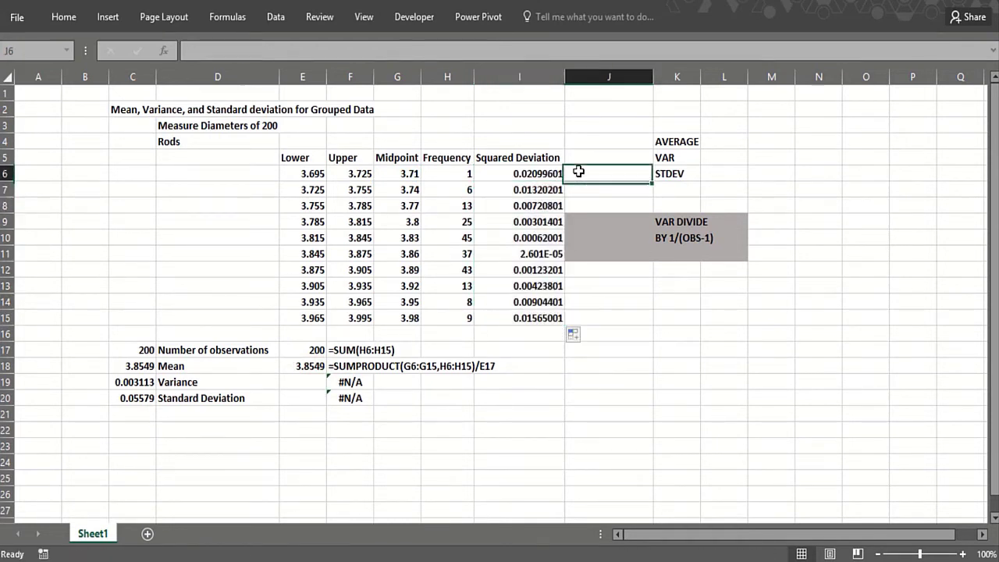
Step: Enter =FORMULATEXT(I6) in J6 and copy it down to J15
{"action": "type", "text": "=FP"}
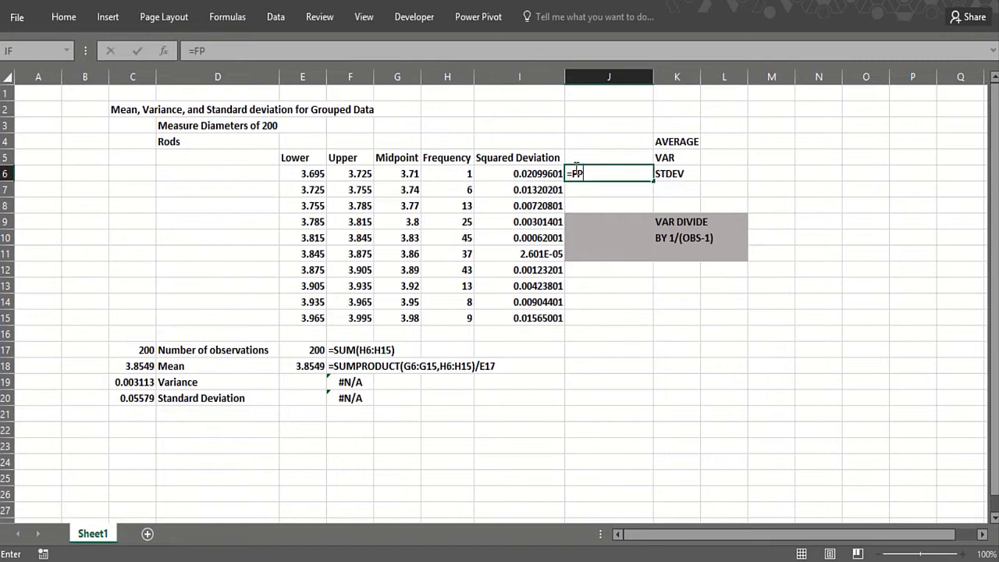
{"action": "type", "text": "R"}
{"action": "key", "text": "BackSpace"}
{"action": "key", "text": "BackSpace"}
{"action": "type", "text": "OR"}
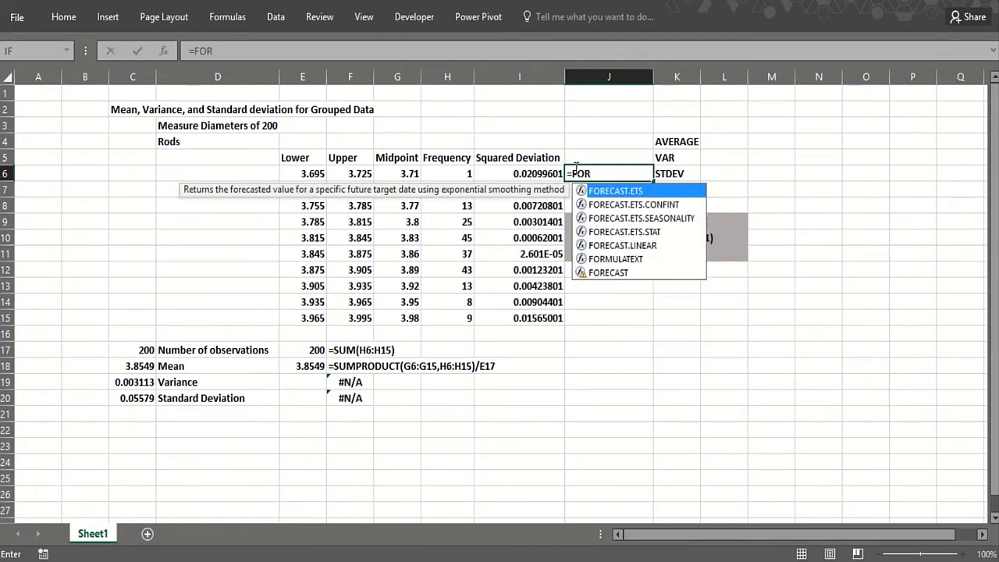
{"action": "left_click", "coordinate": [616, 258]}
{"action": "double_click", "coordinate": [616, 258]}
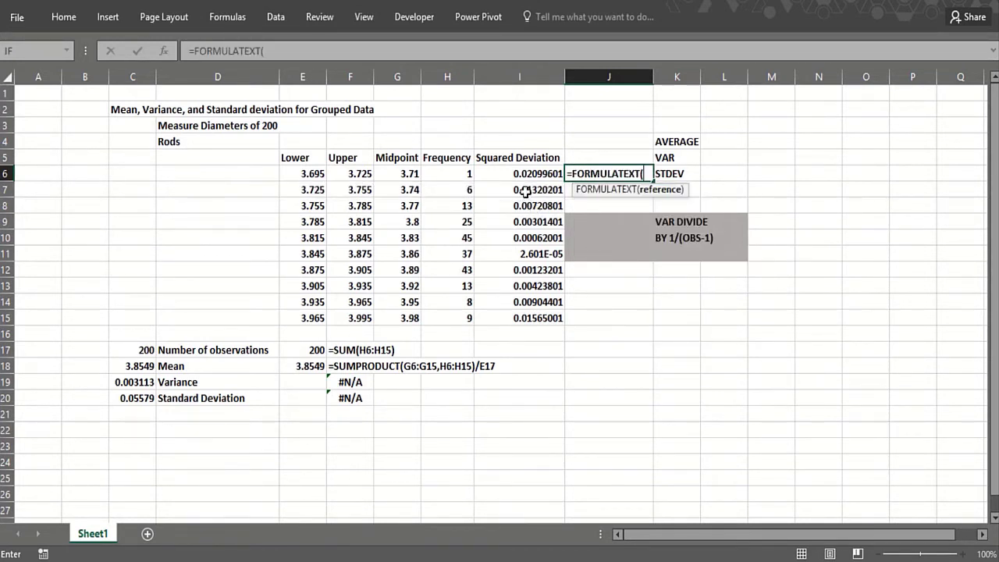
{"action": "left_click", "coordinate": [521, 172]}
{"action": "type", "text": ")"}
{"action": "key", "text": "Return"}
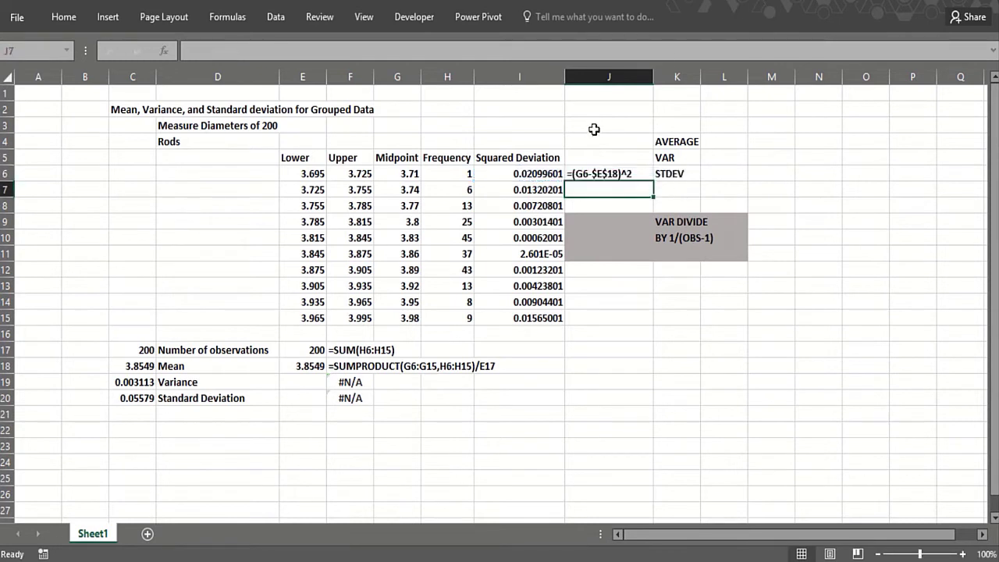
{"action": "left_click", "coordinate": [642, 173]}
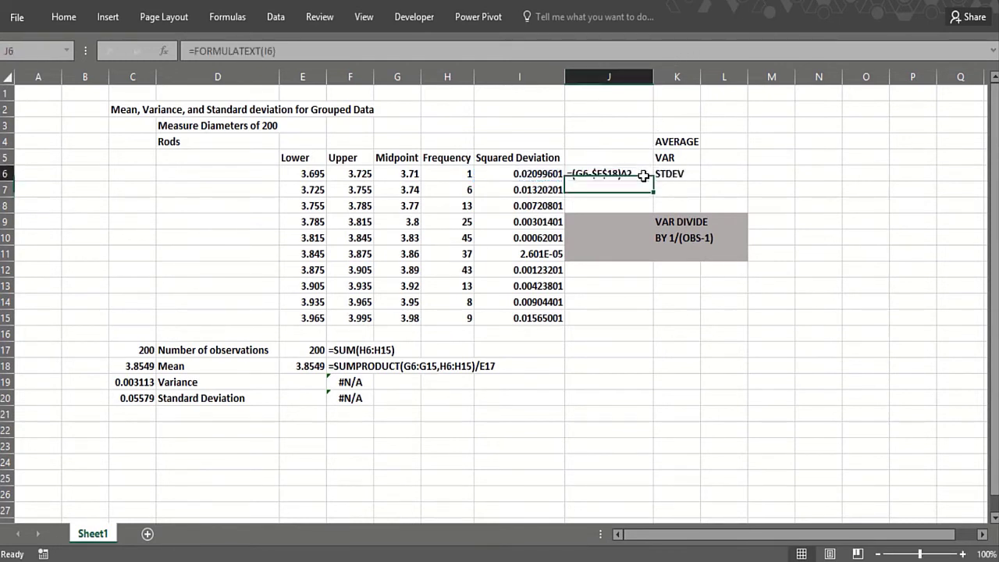
{"action": "left_click_drag", "start_coordinate": [653, 181], "coordinate": [640, 322]}
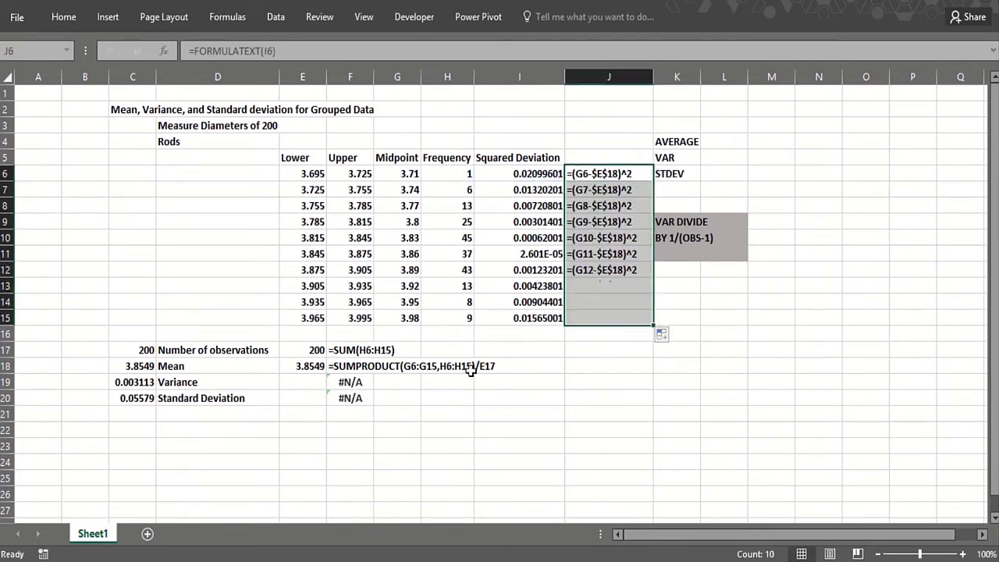
{"action": "left_click", "coordinate": [289, 382]}
Step: Enter =SUMPRODUCT(H6:H15,I6:I15)/(E17-1) in E19 for a variance of 0.003113
{"action": "type", "text": "="}
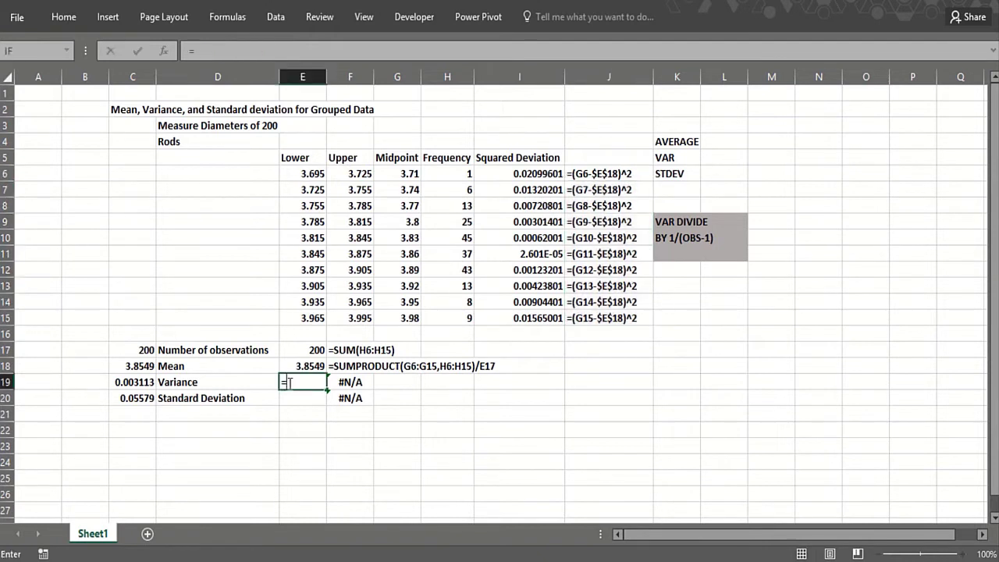
{"action": "type", "text": "SUMPRODUCT"}
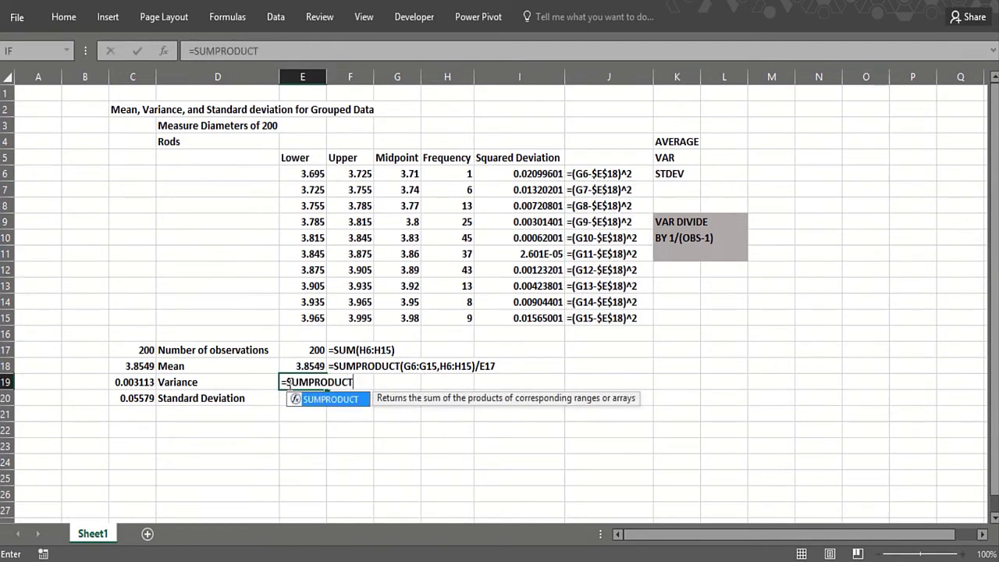
{"action": "type", "text": "("}
{"action": "left_click_drag", "start_coordinate": [434, 176], "coordinate": [446, 310]}
{"action": "type", "text": ","}
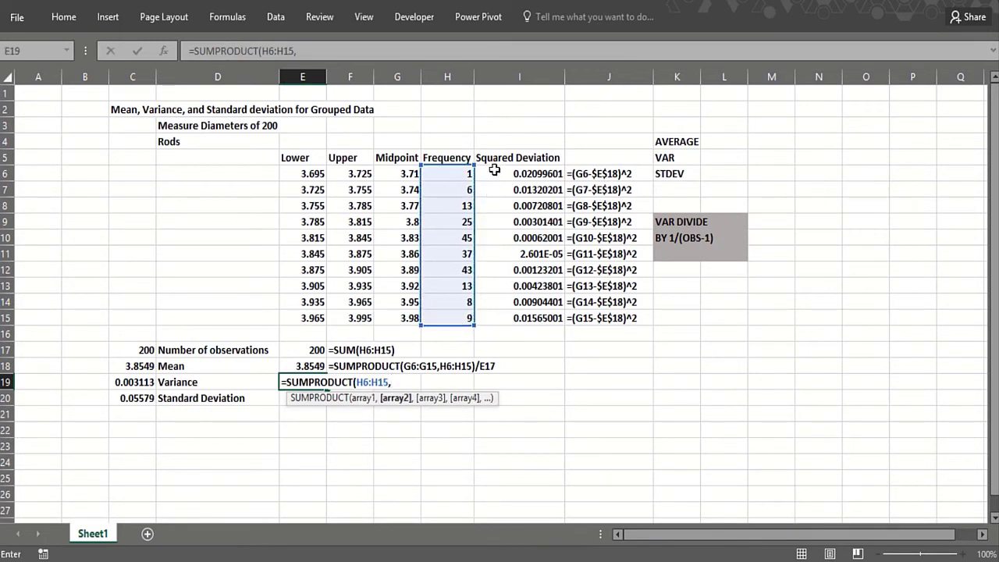
{"action": "left_click_drag", "start_coordinate": [491, 174], "coordinate": [505, 314]}
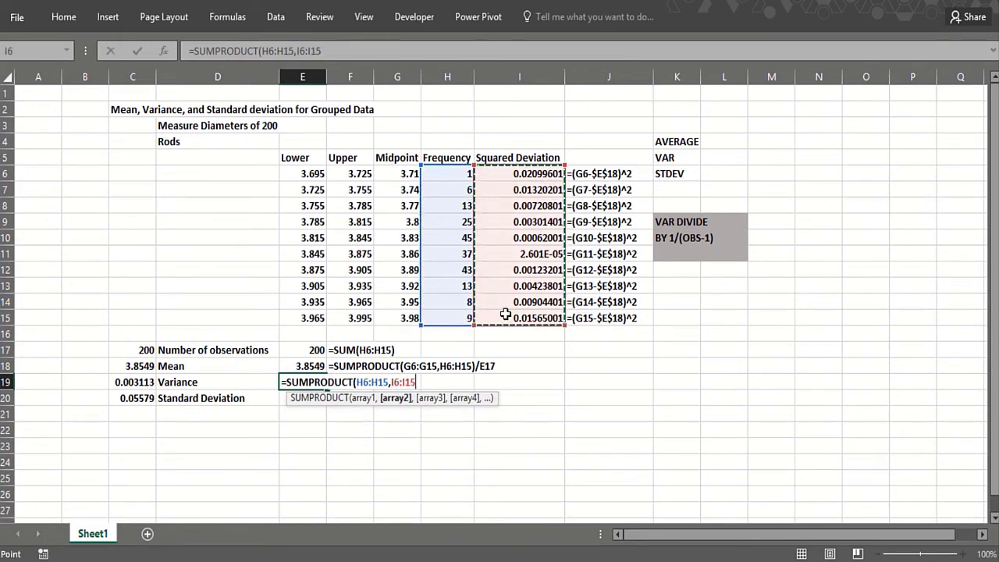
{"action": "type", "text": ")/("}
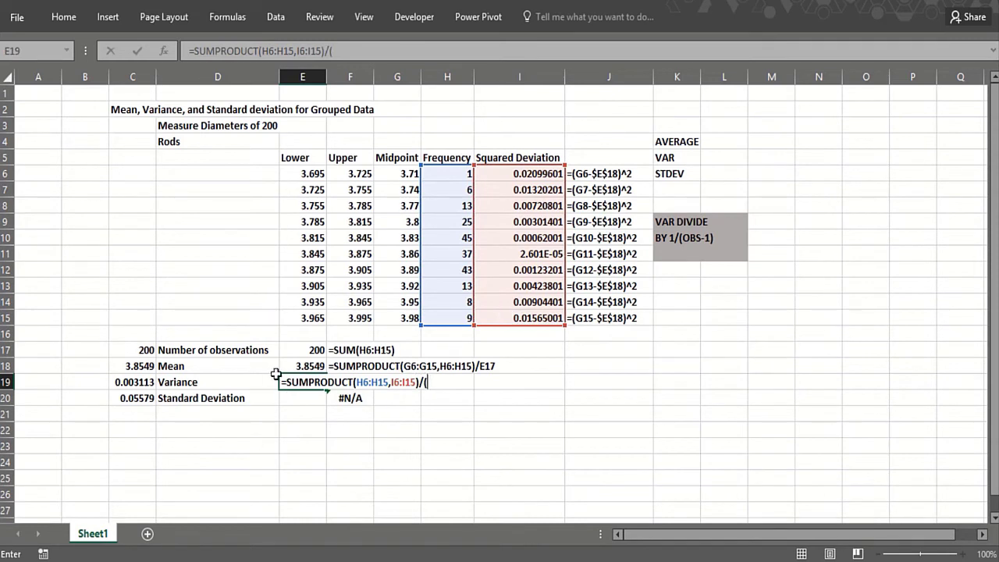
{"action": "left_click", "coordinate": [292, 350]}
{"action": "type", "text": "-"}
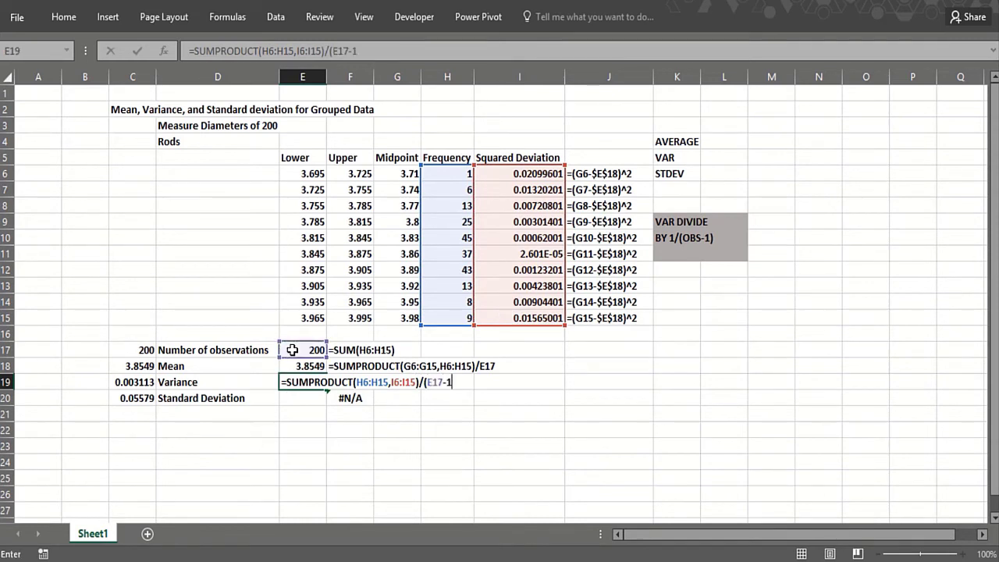
{"action": "type", "text": "1)"}
{"action": "key", "text": "Return"}
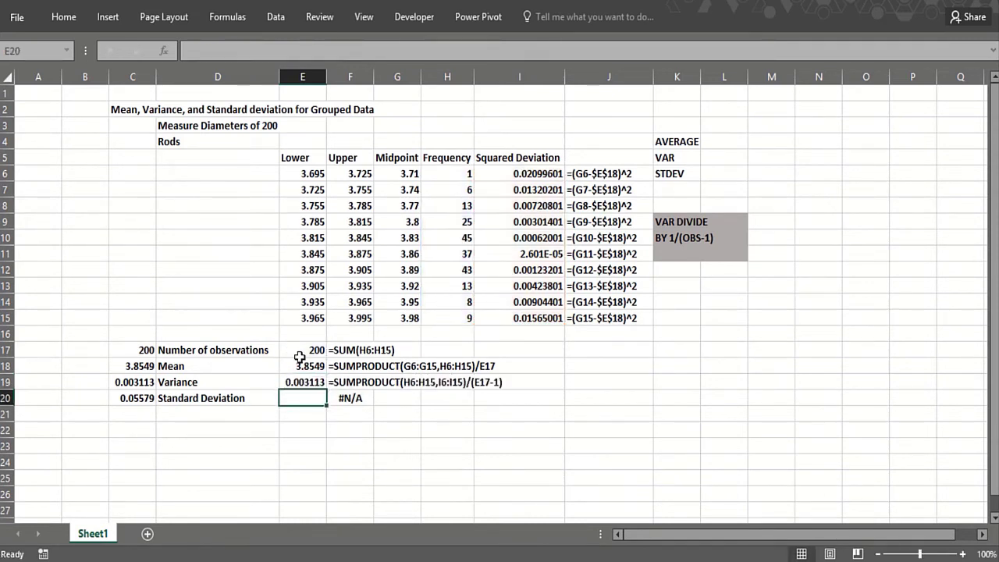
{"action": "left_click", "coordinate": [380, 383]}
Step: Compute the standard deviation 0.05579 in E20 with =SQRT(E19)
{"action": "left_click", "coordinate": [288, 393]}
{"action": "type", "text": "=SQRT("}
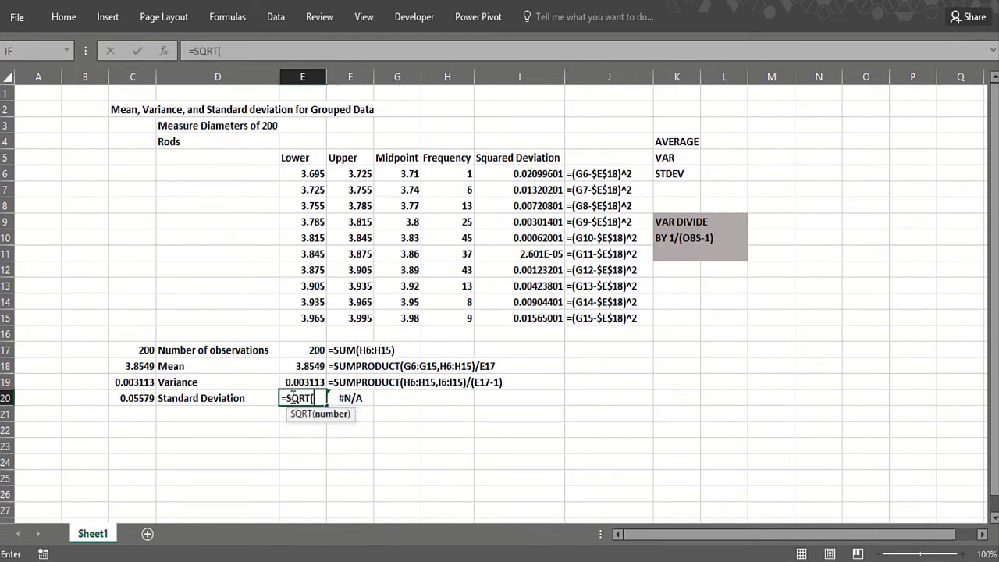
{"action": "left_click", "coordinate": [293, 380]}
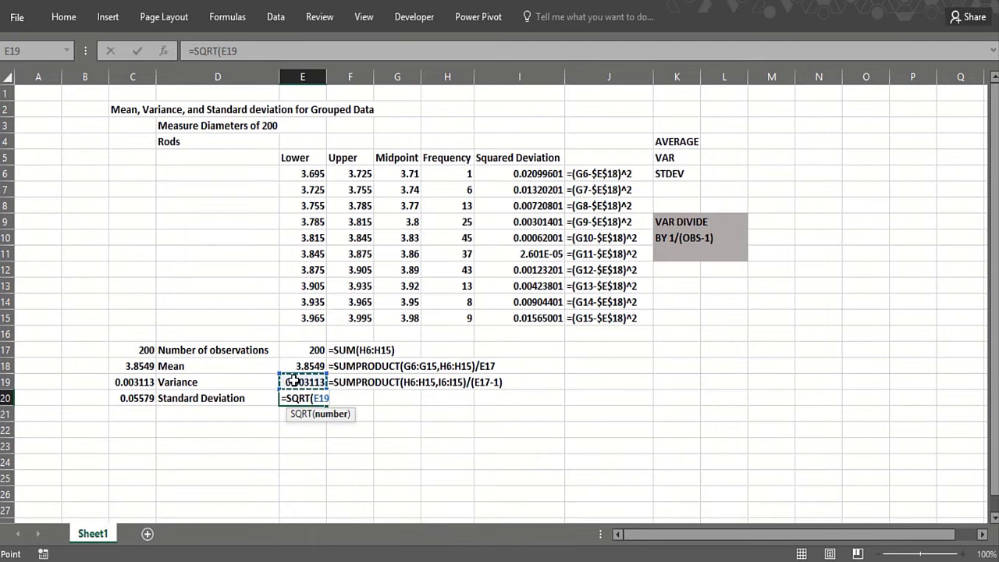
{"action": "type", "text": ")"}
{"action": "key", "text": "Return"}
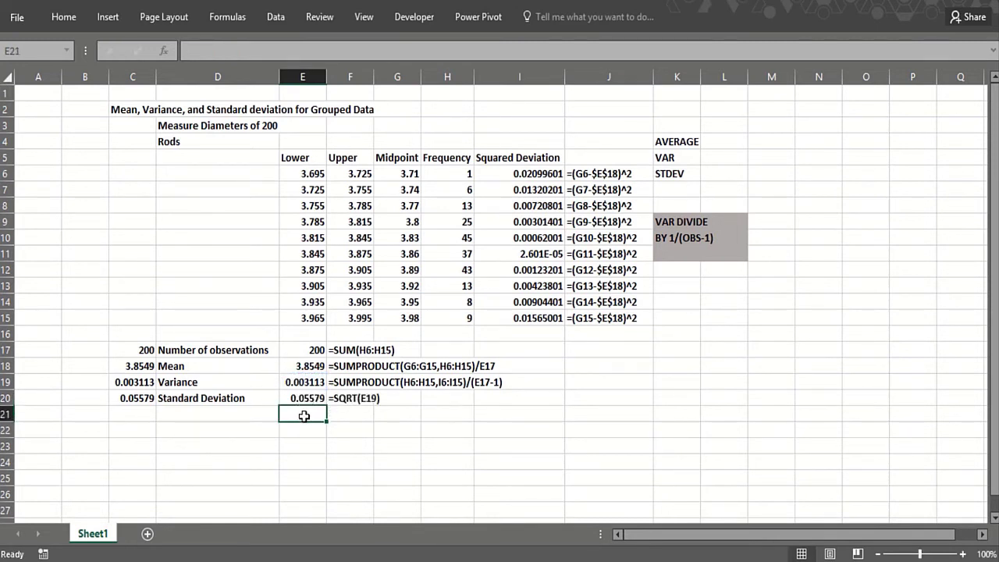
Step: Enter the author's surname in cell I22 below the table
{"action": "left_click", "coordinate": [460, 414]}
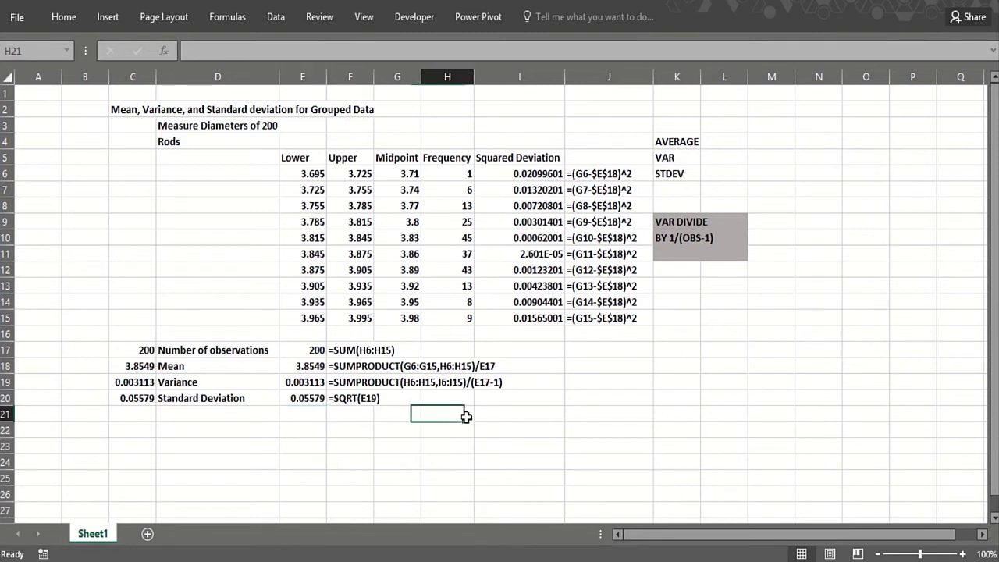
{"action": "left_click", "coordinate": [573, 414]}
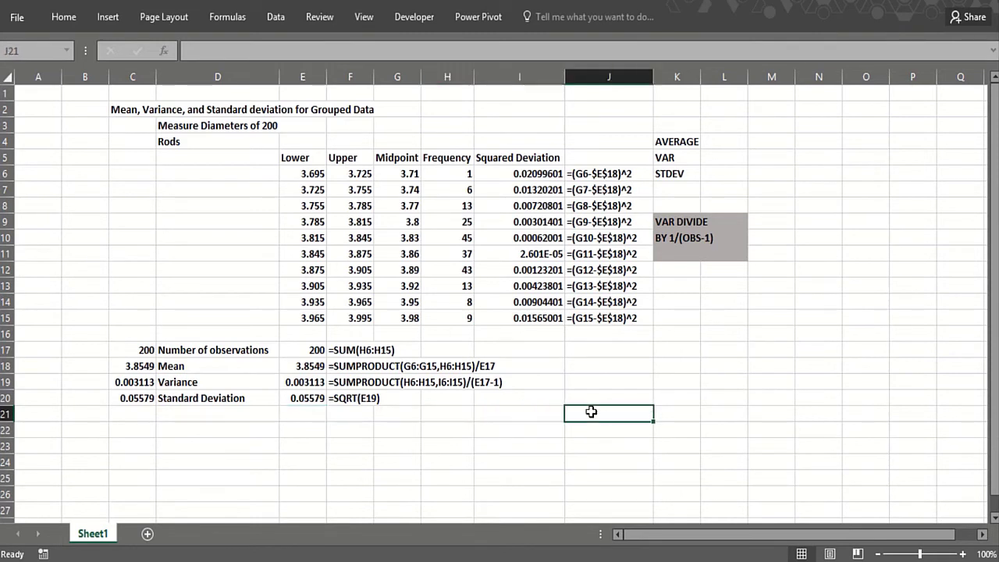
{"action": "left_click", "coordinate": [544, 415]}
{"action": "left_click", "coordinate": [529, 434]}
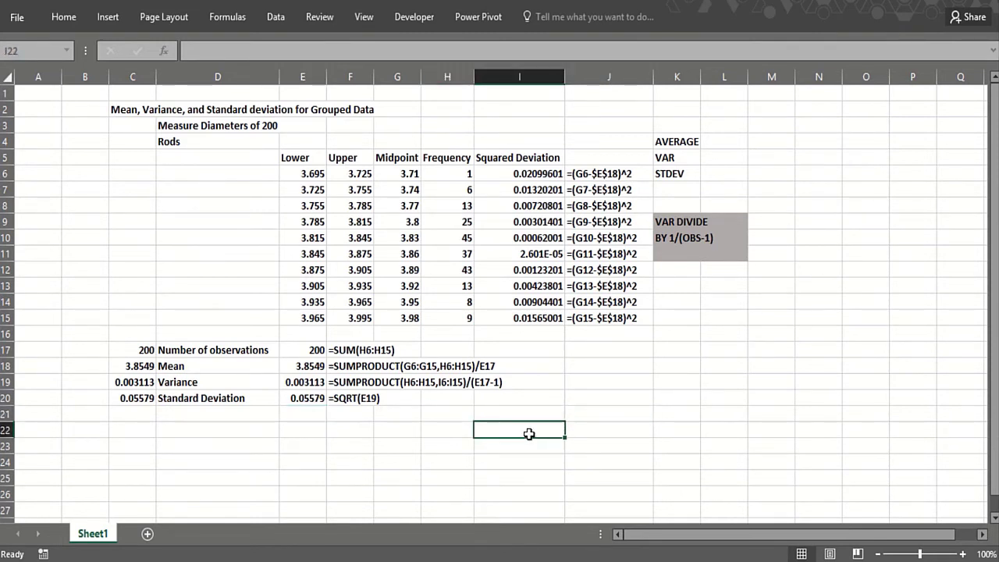
{"action": "left_click", "coordinate": [450, 431]}
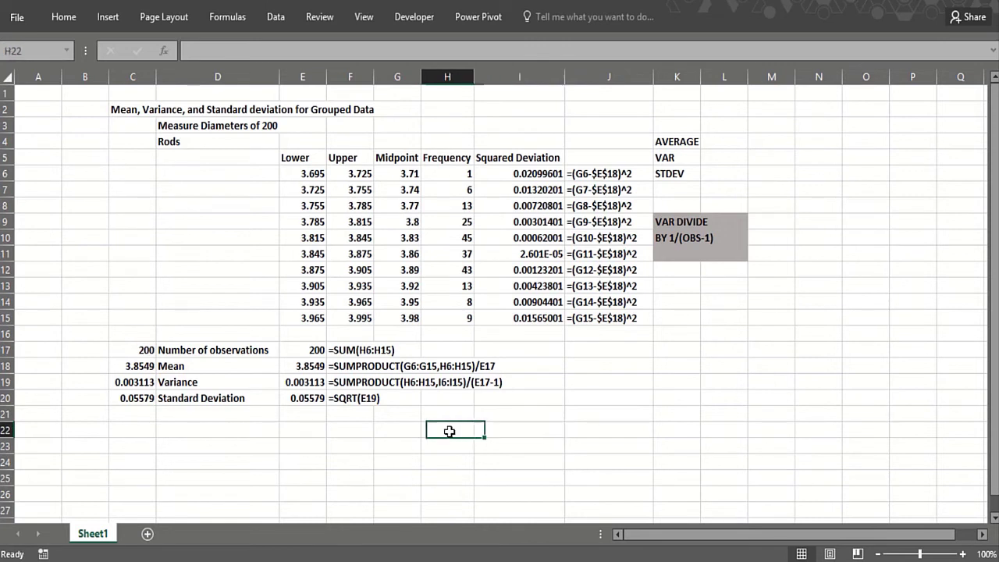
{"action": "left_click", "coordinate": [499, 431]}
{"action": "left_click", "coordinate": [405, 442]}
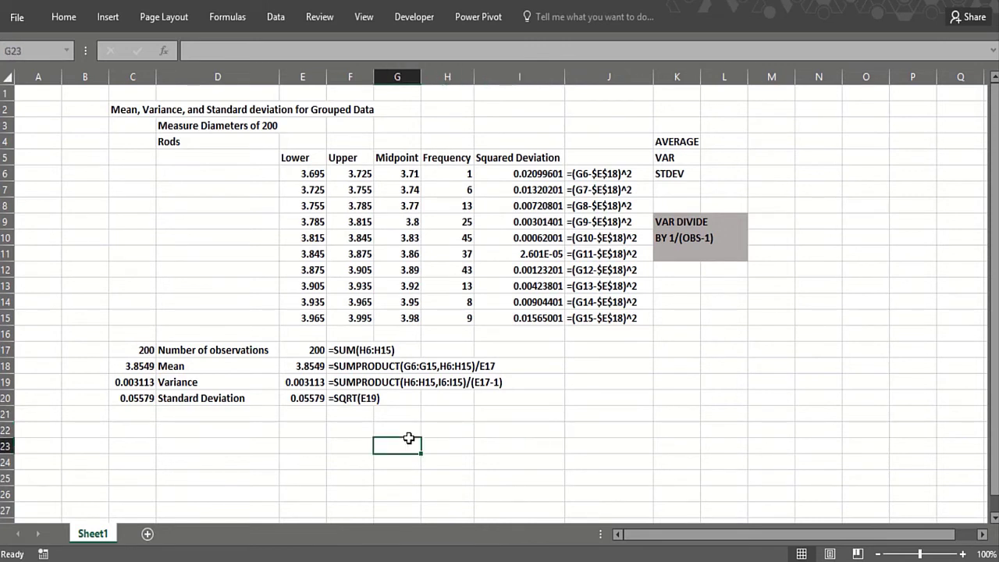
{"action": "left_click", "coordinate": [487, 431]}
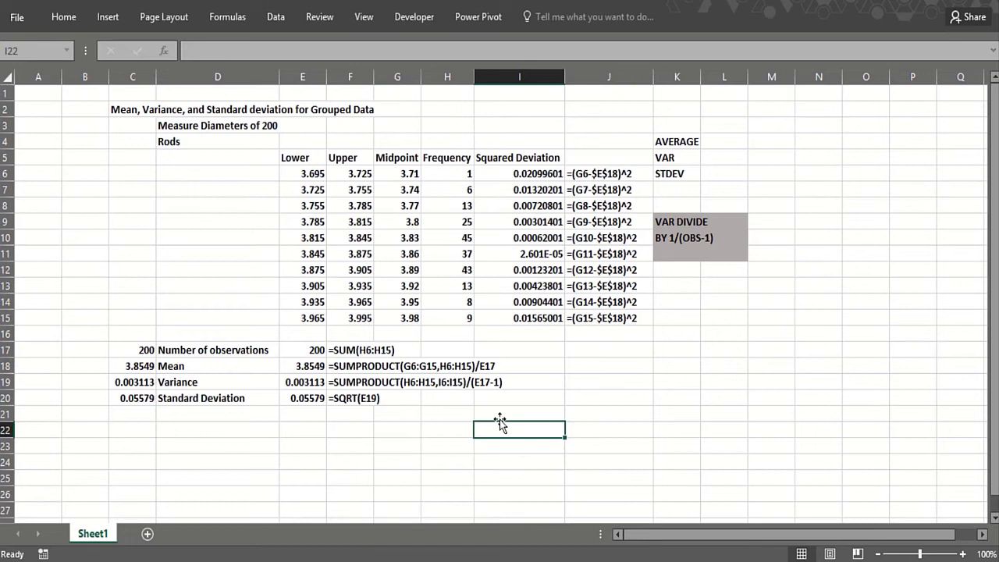
{"action": "type", "text": "iSHIKAWA"}
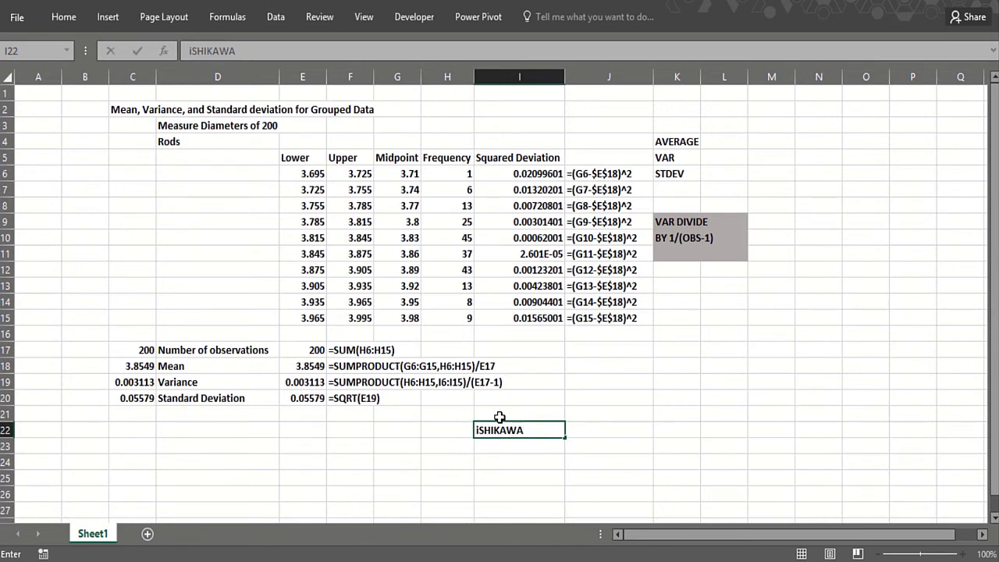
{"action": "key", "text": "ctrl+Return"}
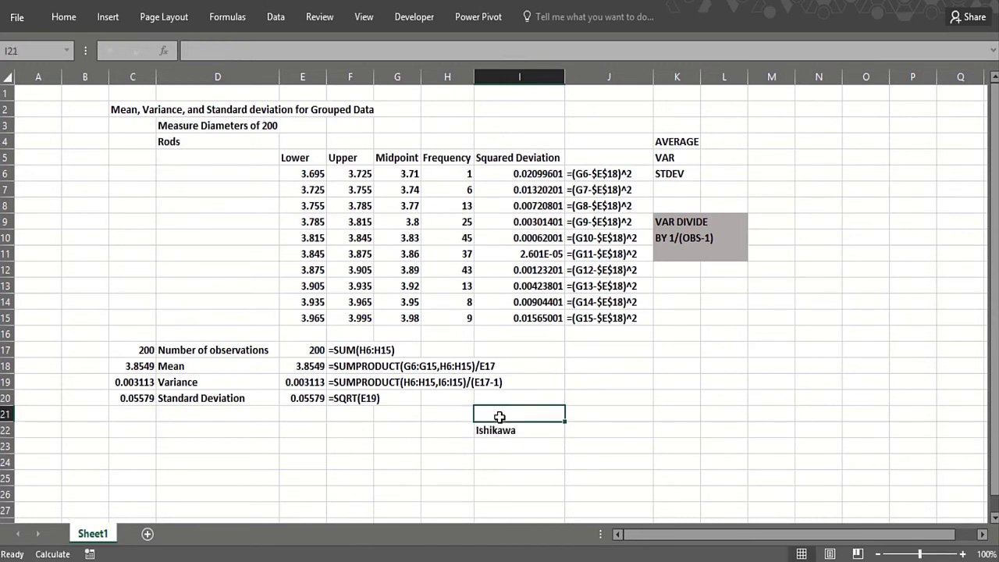
Step: Add the author's first name in I21 and the title Introduction to Quality Control in I23
{"action": "type", "text": "Kao"}
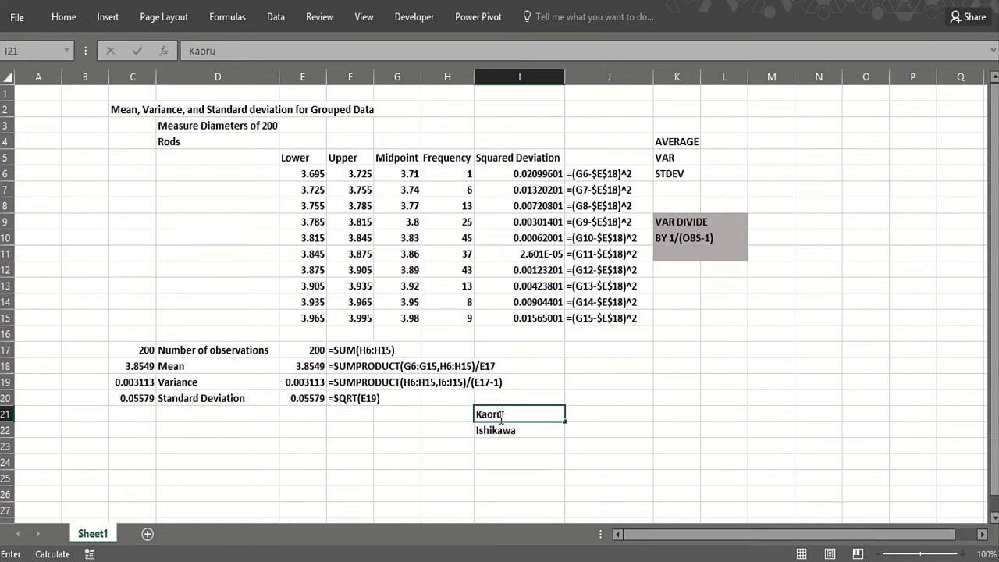
{"action": "type", "text": "ru"}
{"action": "key", "text": "Return"}
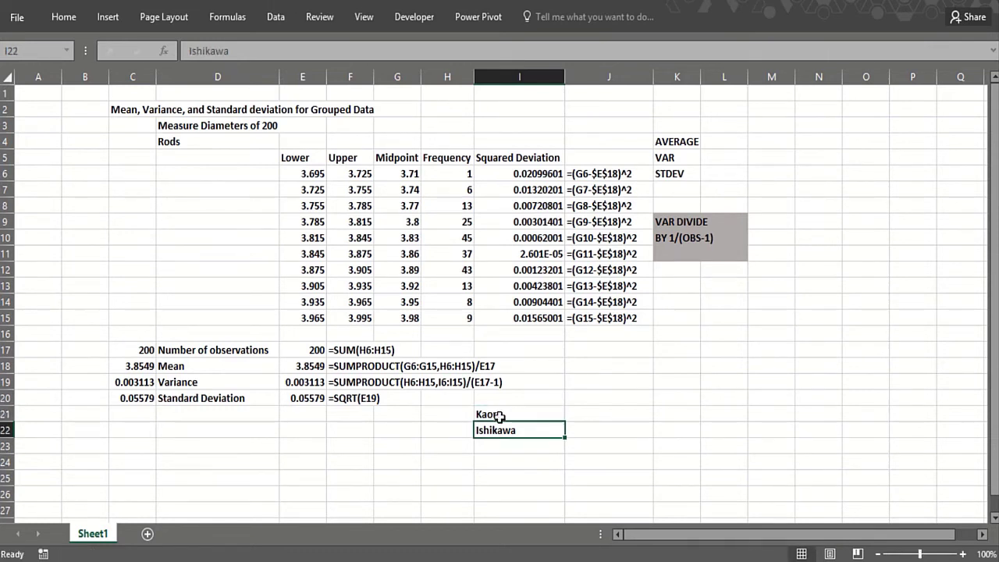
{"action": "key", "text": "Return"}
{"action": "type", "text": "Introduction to Quality Control"}
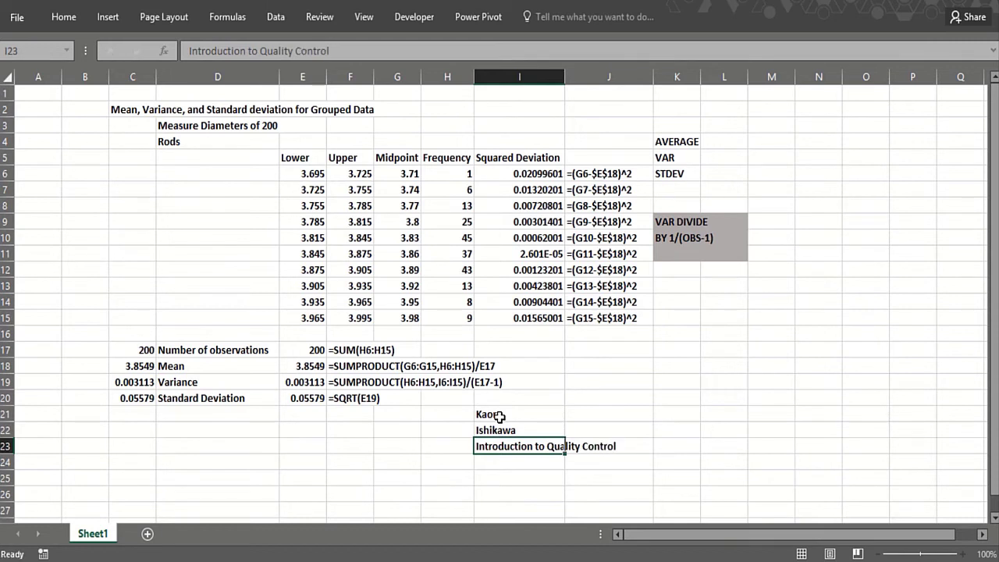
{"action": "key", "text": "Return"}
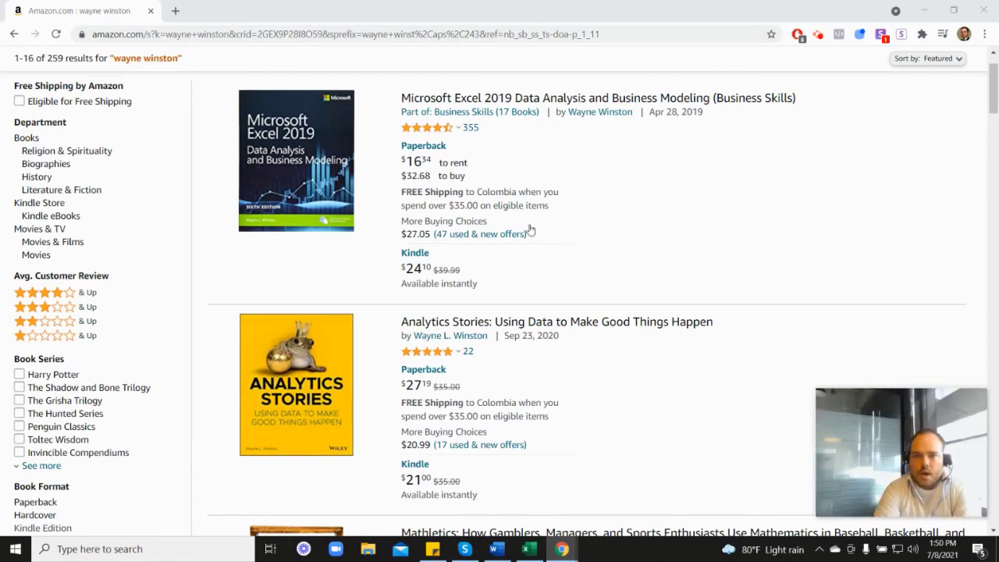
Step: Scroll through the Amazon results for the author's books, including Analytics Stories and Mathletics
{"action": "mouse_move", "coordinate": [428, 135]}
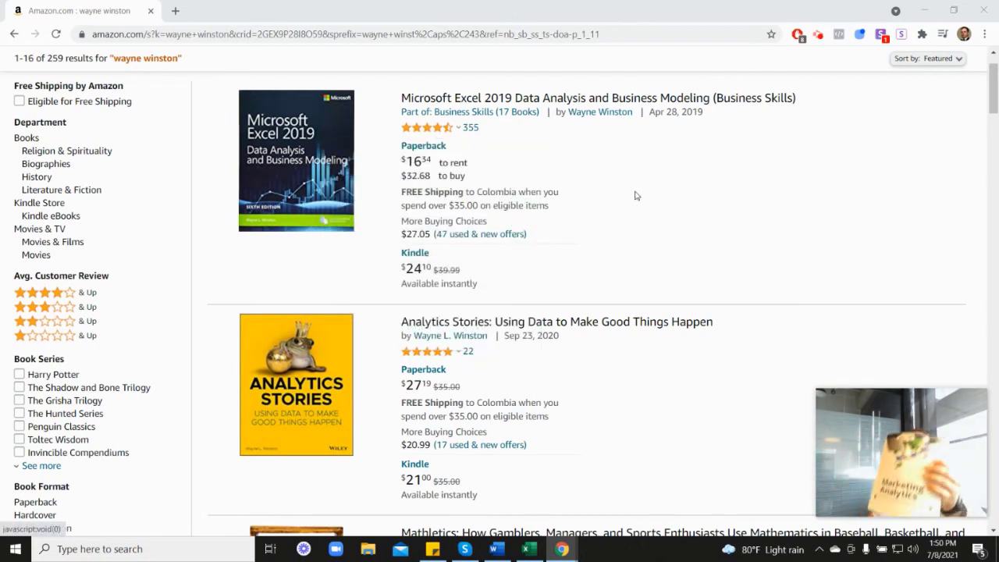
{"action": "scroll", "coordinate": [874, 319], "scroll_direction": "down", "scroll_amount": 6}
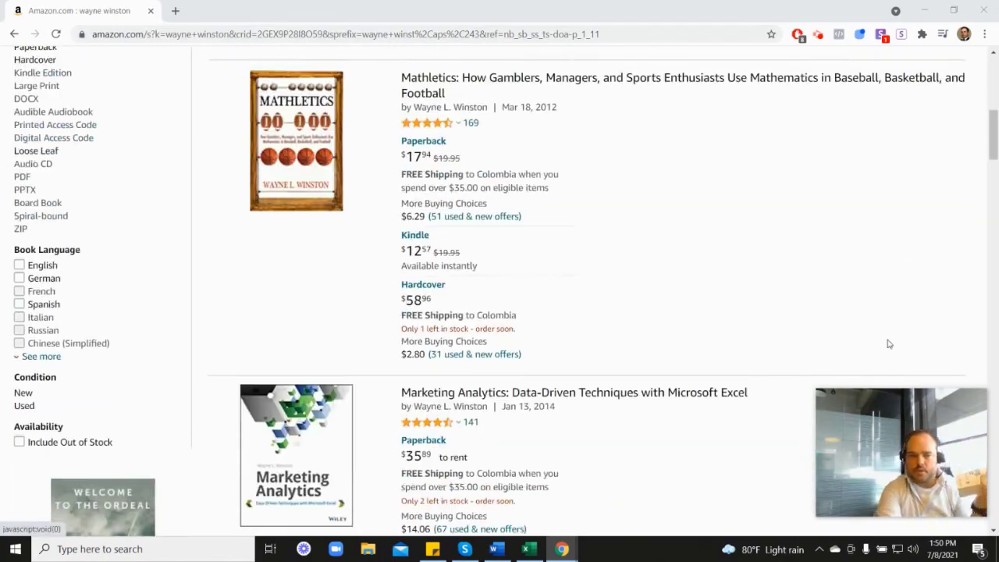
{"action": "scroll", "coordinate": [499, 385], "scroll_direction": "down", "scroll_amount": 1}
{"action": "mouse_move", "coordinate": [439, 292]}
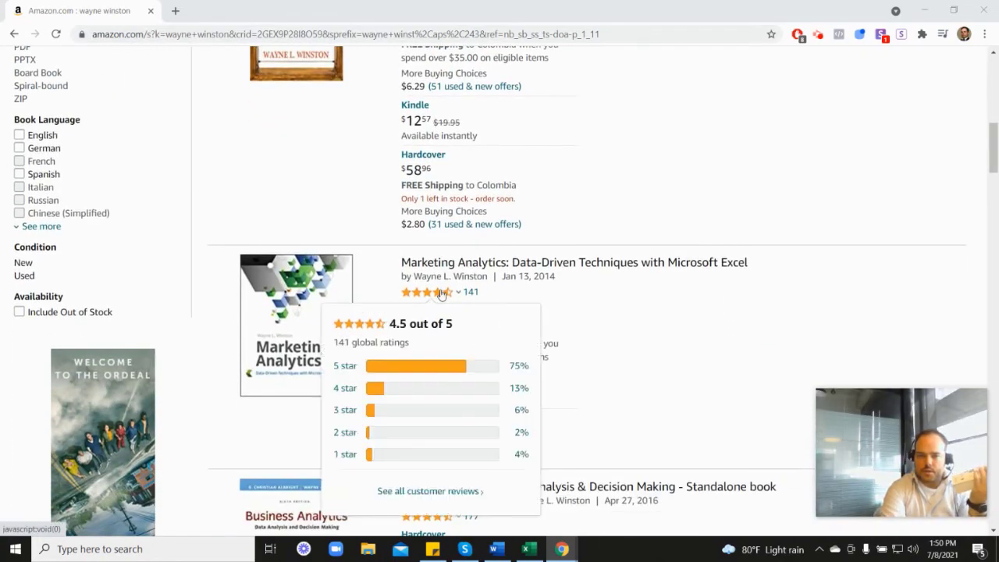
{"action": "scroll", "coordinate": [580, 297], "scroll_direction": "up", "scroll_amount": 3}
{"action": "scroll", "coordinate": [580, 296], "scroll_direction": "up", "scroll_amount": 3}
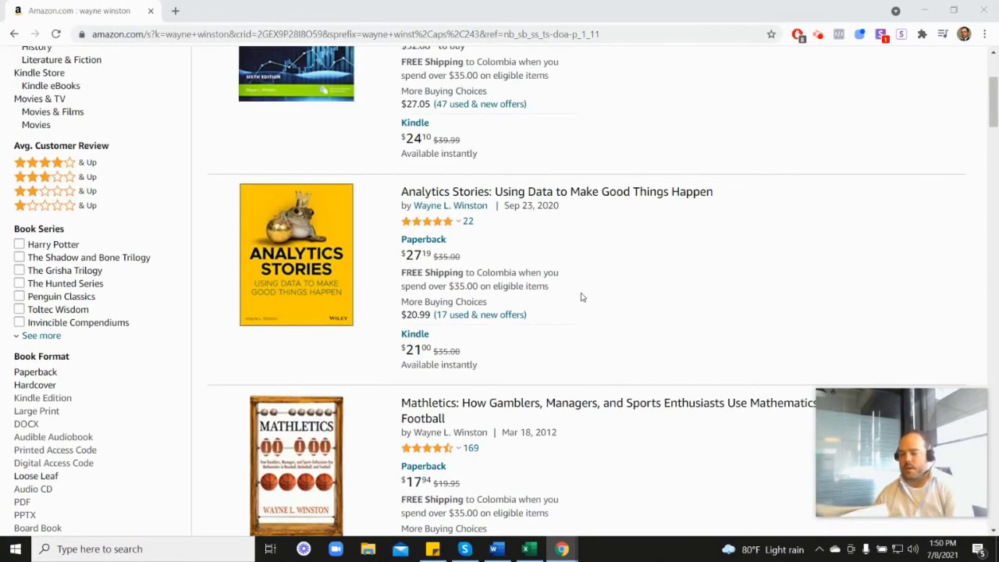